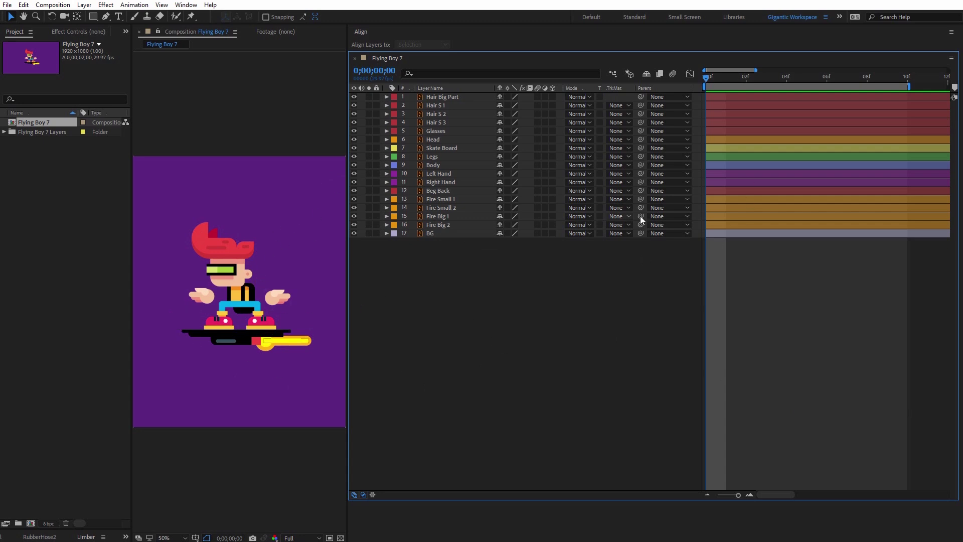
Move the anchor points of the Hair S 1 and Hair S 2 layers down toward where each strand meets the big hair part.
left_click(695, 99)
left_click(427, 98)
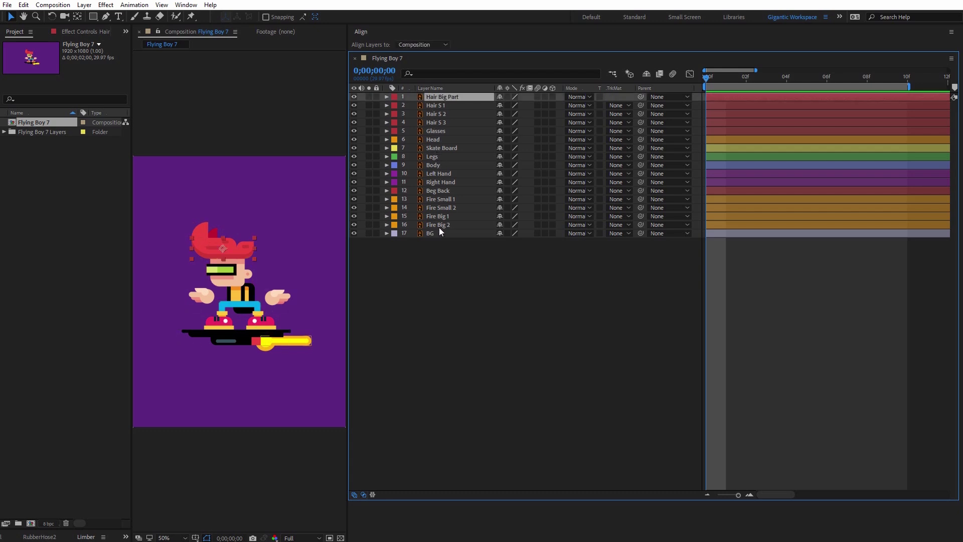
left_click(441, 106)
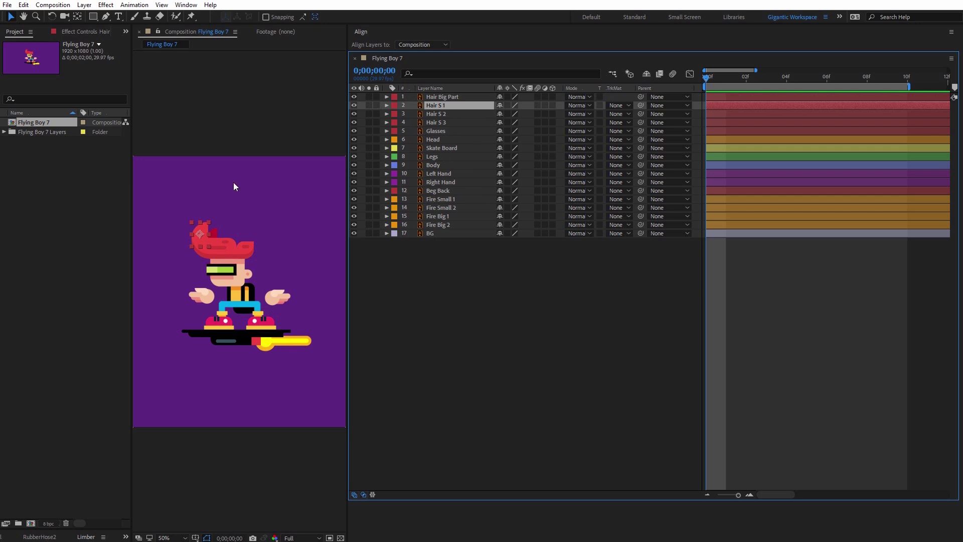
left_click(79, 16)
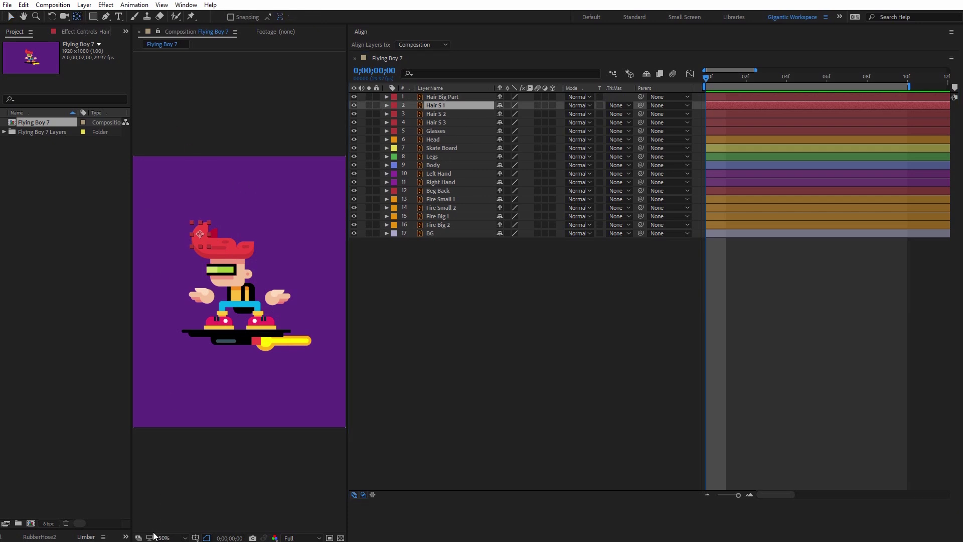
left_click(172, 539)
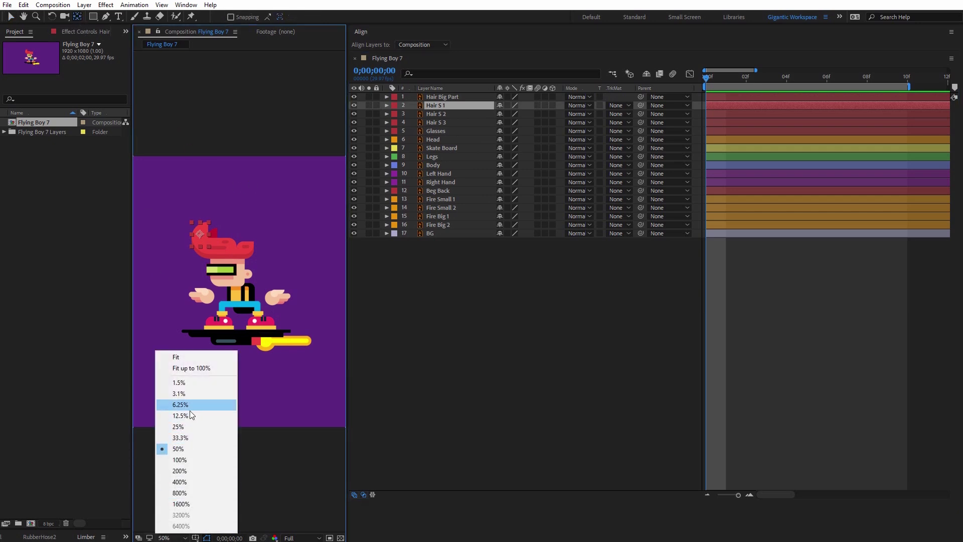
left_click(195, 470)
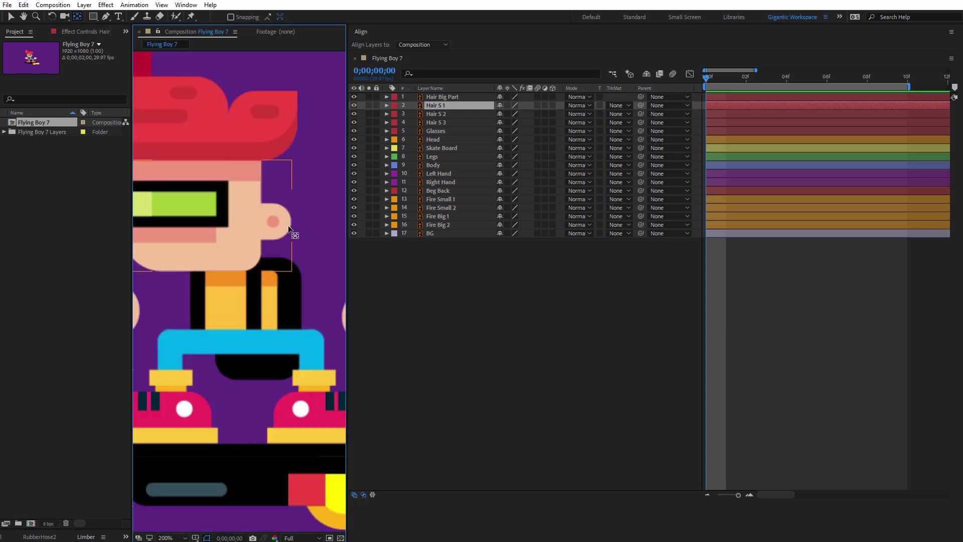
key("h")
left_click_drag(222, 170, 344, 248)
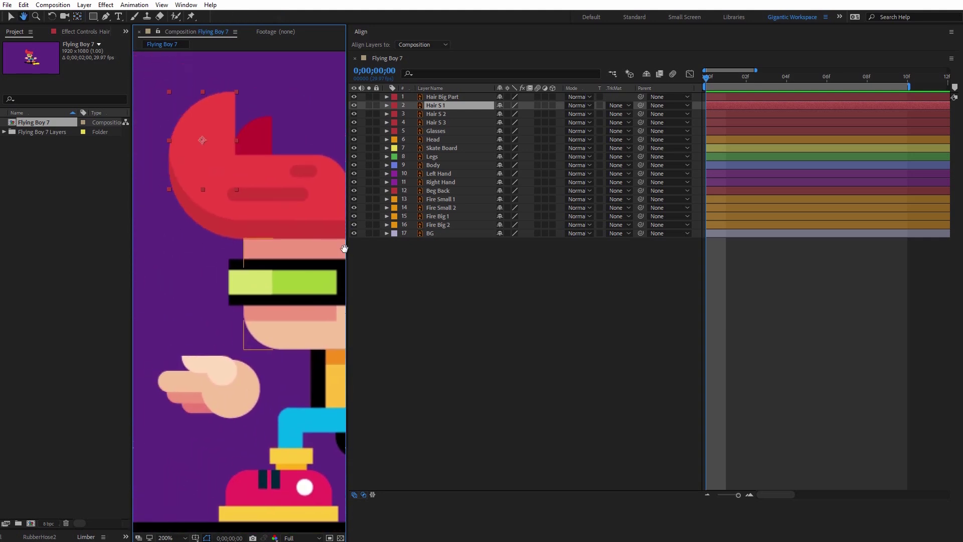
left_click(77, 16)
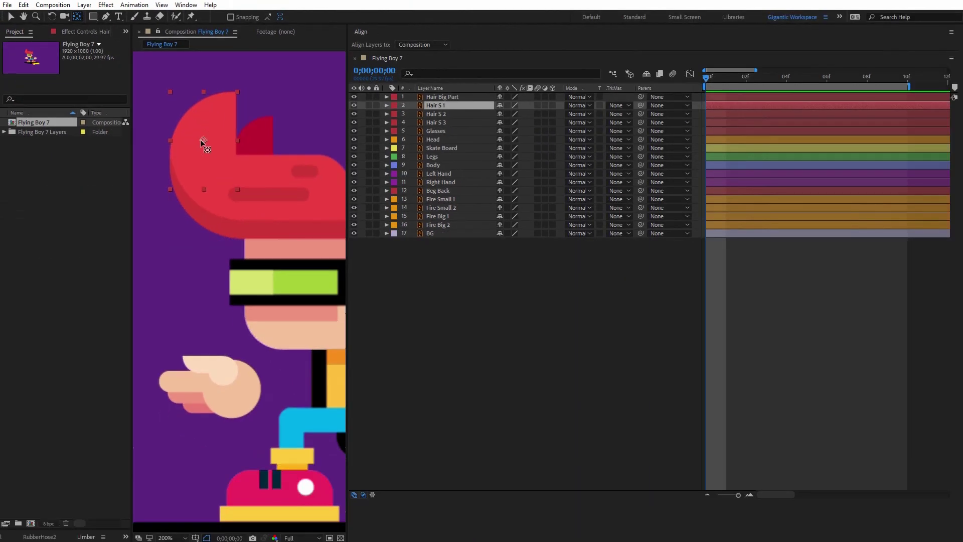
left_click_drag(204, 142, 209, 159)
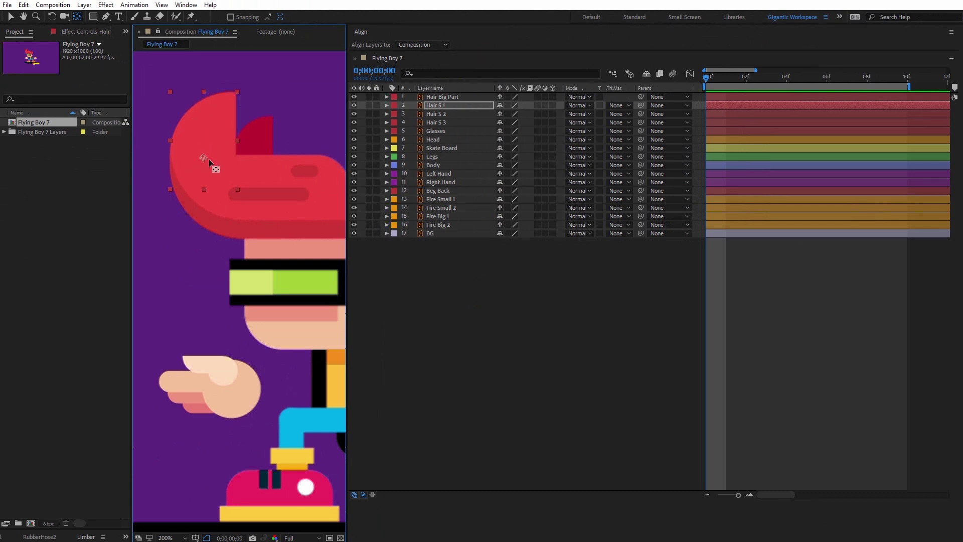
left_click(251, 145)
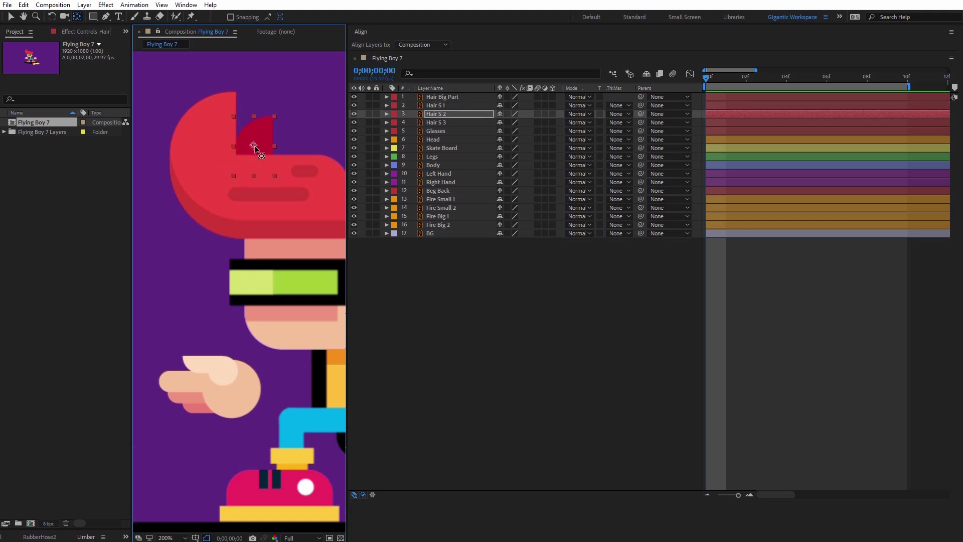
left_click_drag(254, 147, 214, 185)
Temporarily hide Hair Big Part and move the Hair S 3 layer's anchor point to the strand's lower-left corner, then show Hair Big Part again.
left_click_drag(296, 187, 265, 180)
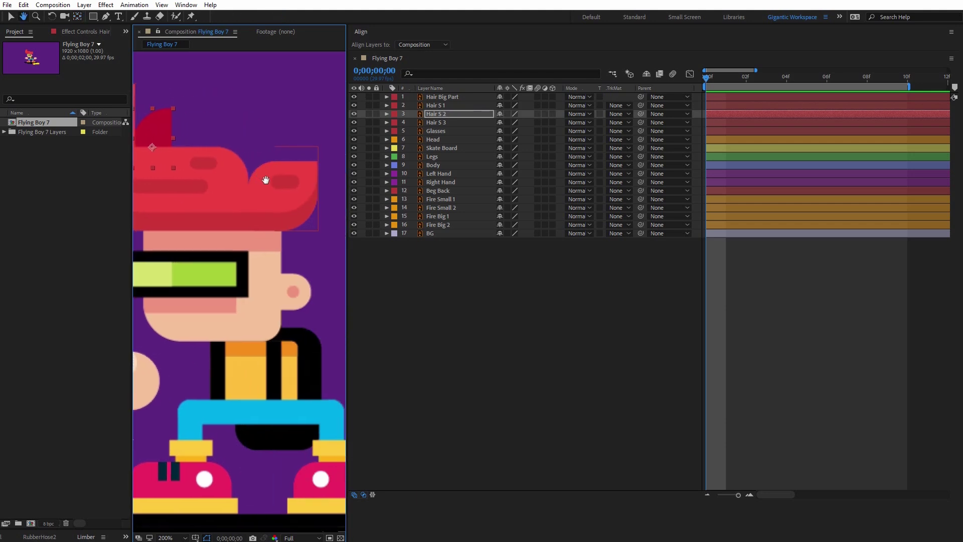
left_click(350, 95)
left_click(354, 97)
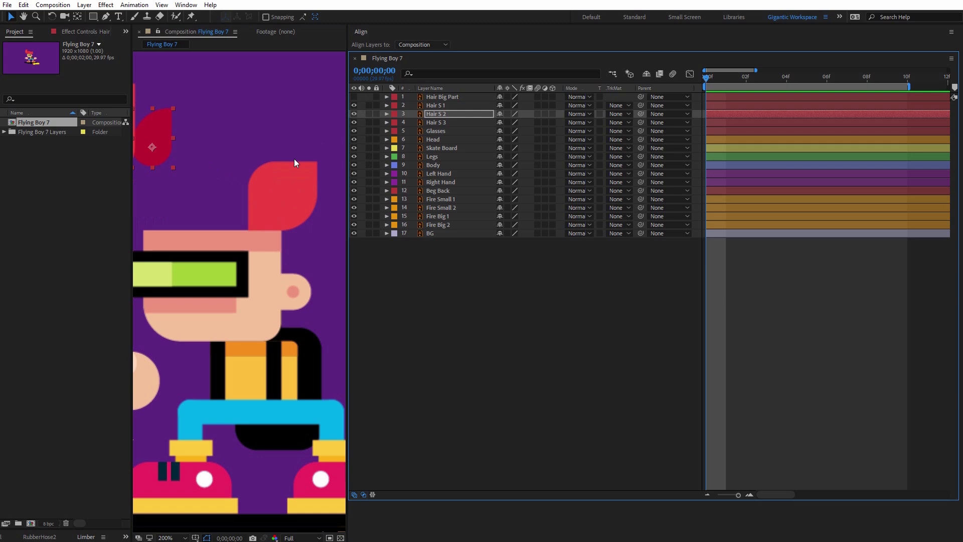
left_click(269, 193)
key("y")
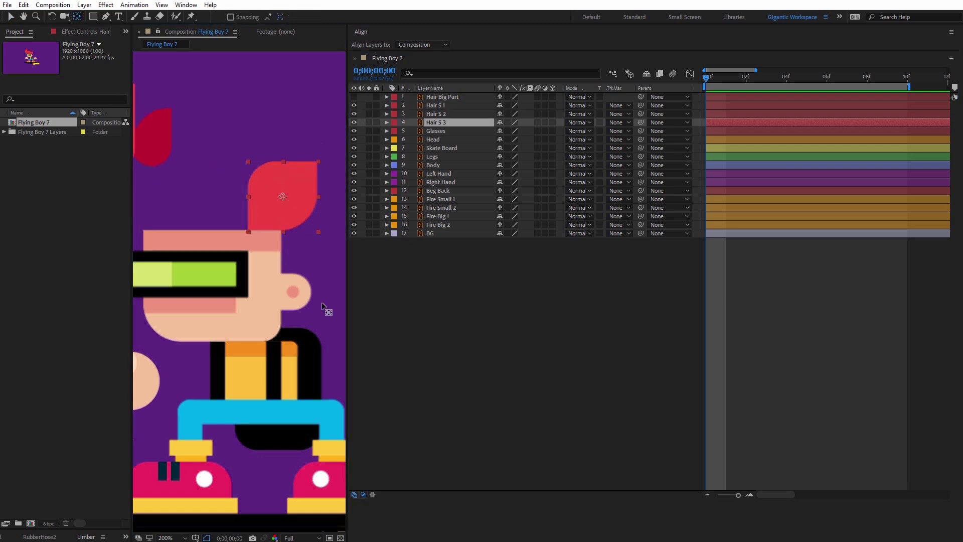
left_click_drag(279, 201, 257, 223)
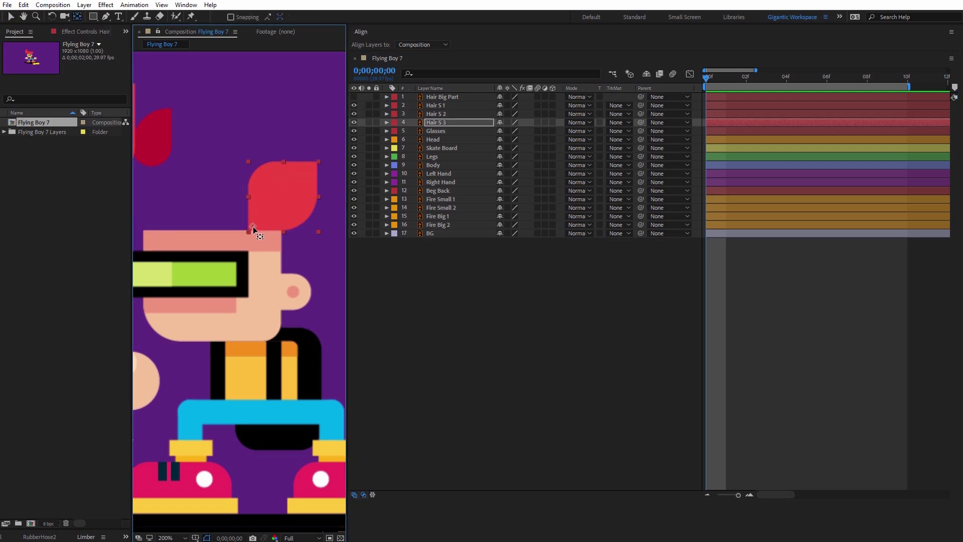
left_click(354, 97)
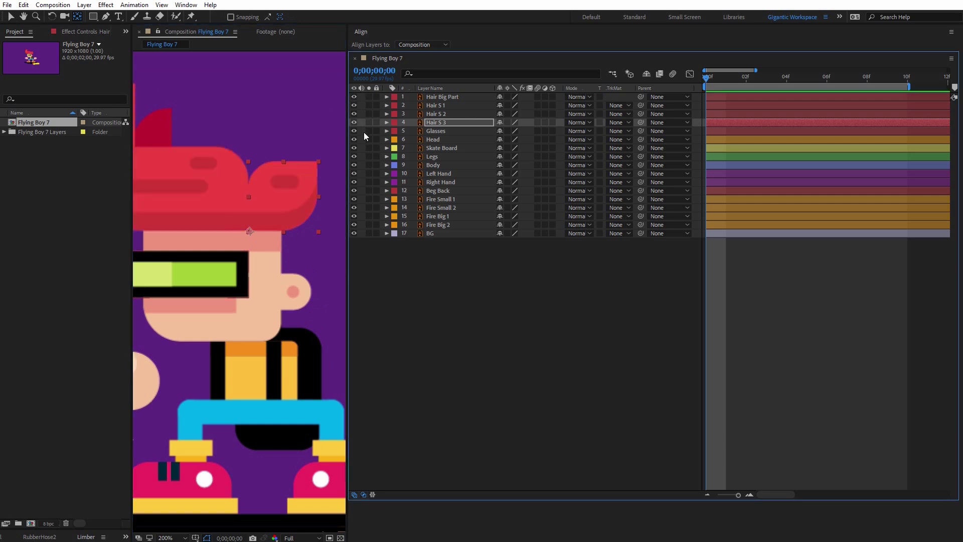
Move the anchor points of Fire Small 1 and the larger orange fire circle to where the flame meets the red nozzle's upper corner.
key("h")
left_click_drag(303, 343, 271, 316)
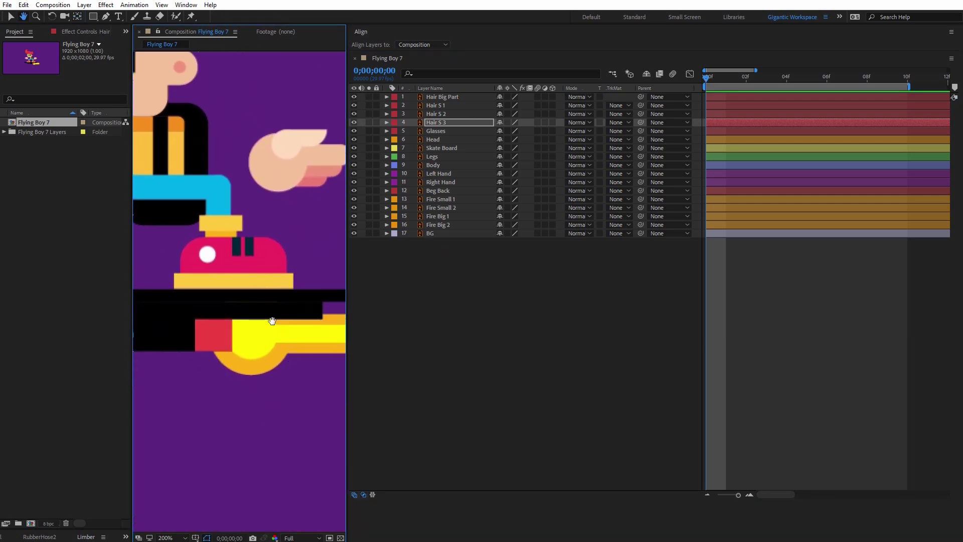
left_click(16, 17)
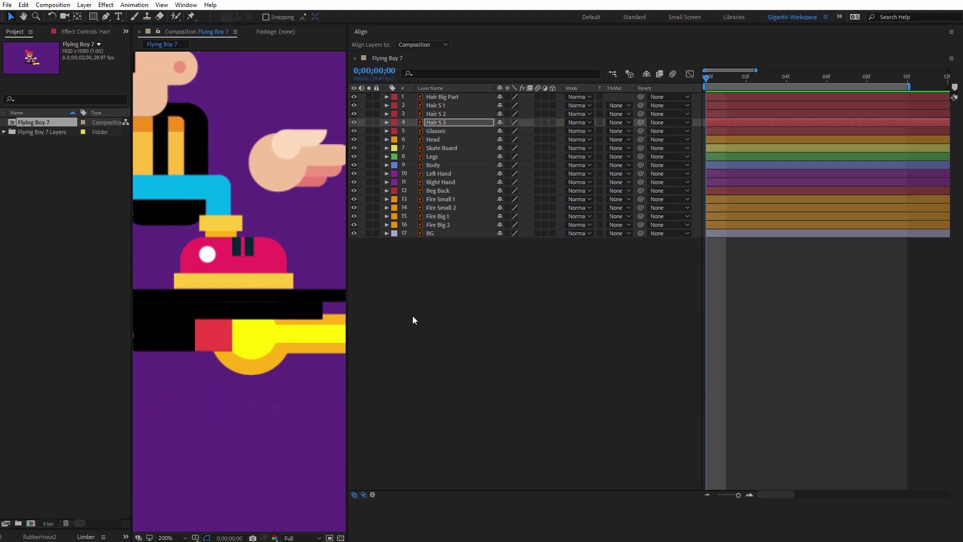
left_click(440, 200)
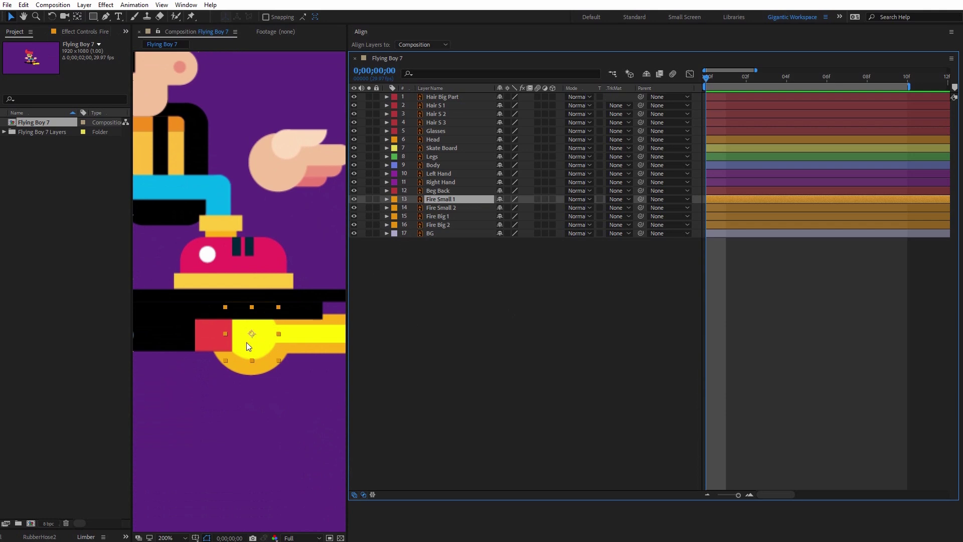
key("y")
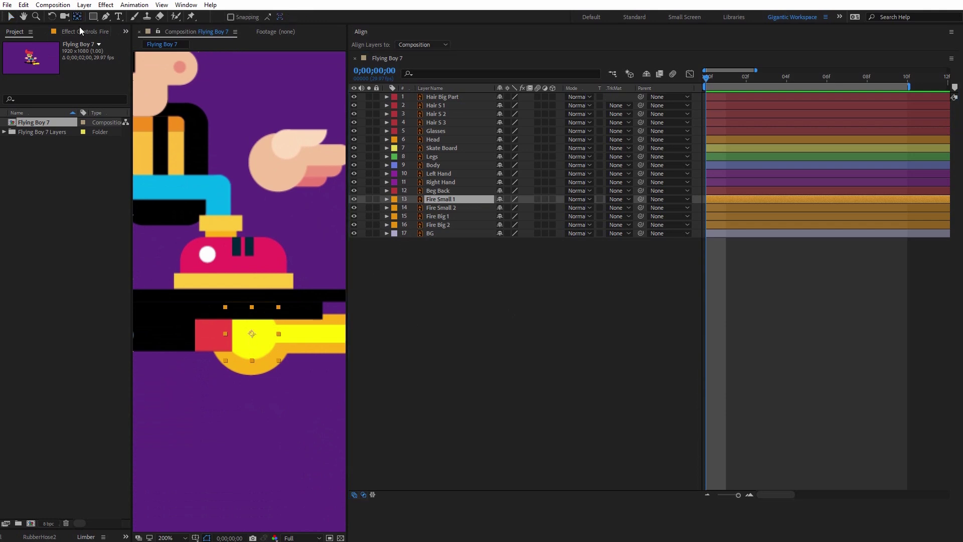
left_click_drag(252, 332, 234, 326)
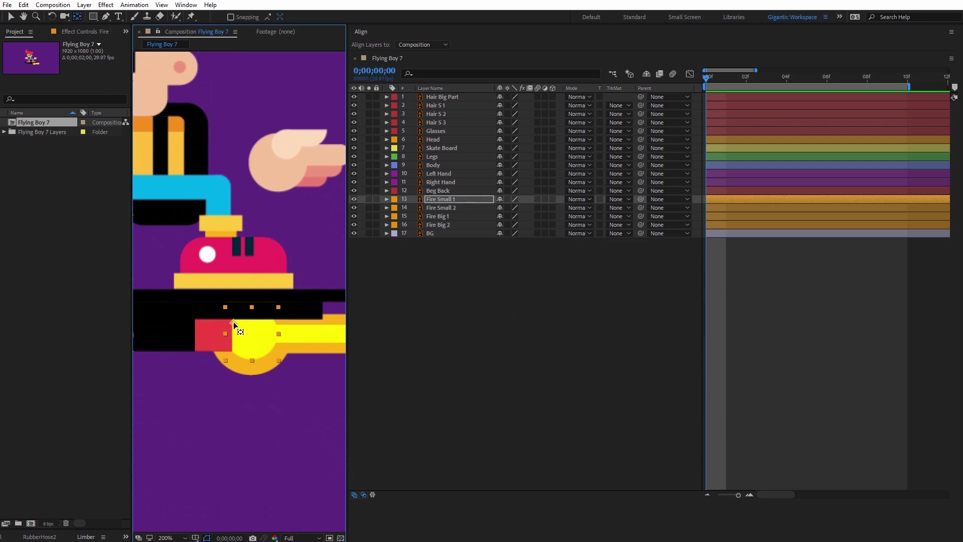
left_click(265, 370)
left_click_drag(252, 334, 232, 318)
key("v")
left_click(442, 378)
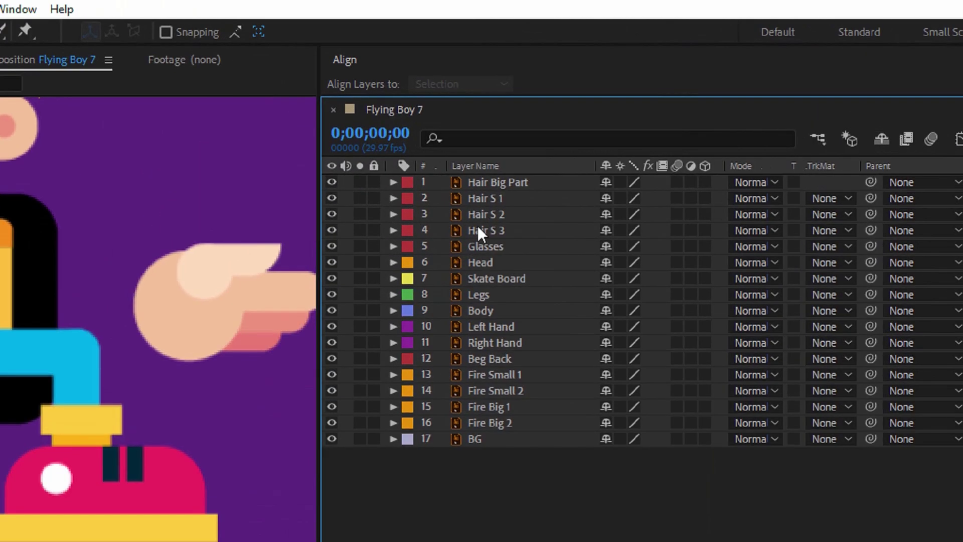
Parent the Hair Big Part, Hair S 1, Hair S 2, Hair S 3 and Glasses layers to the Head layer.
left_click(430, 98)
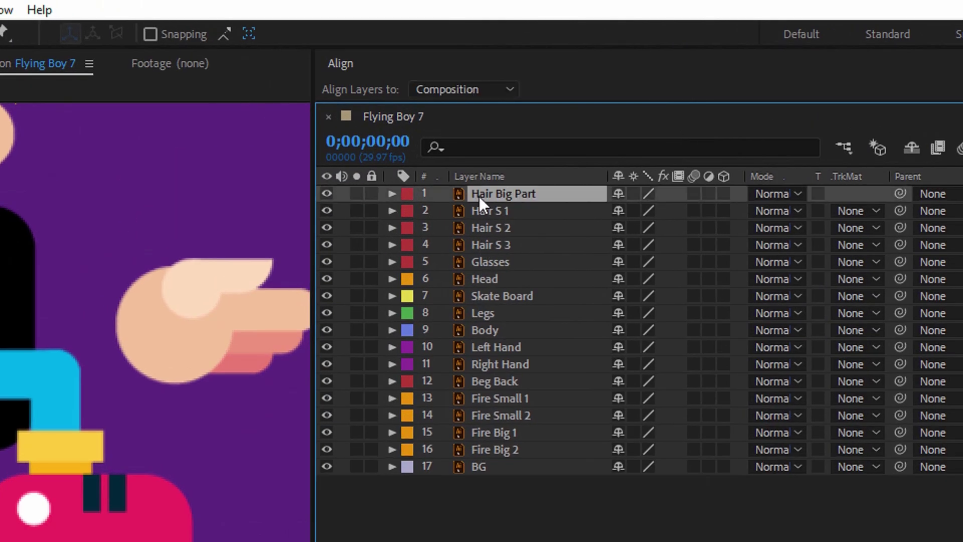
left_click(499, 242, "shift")
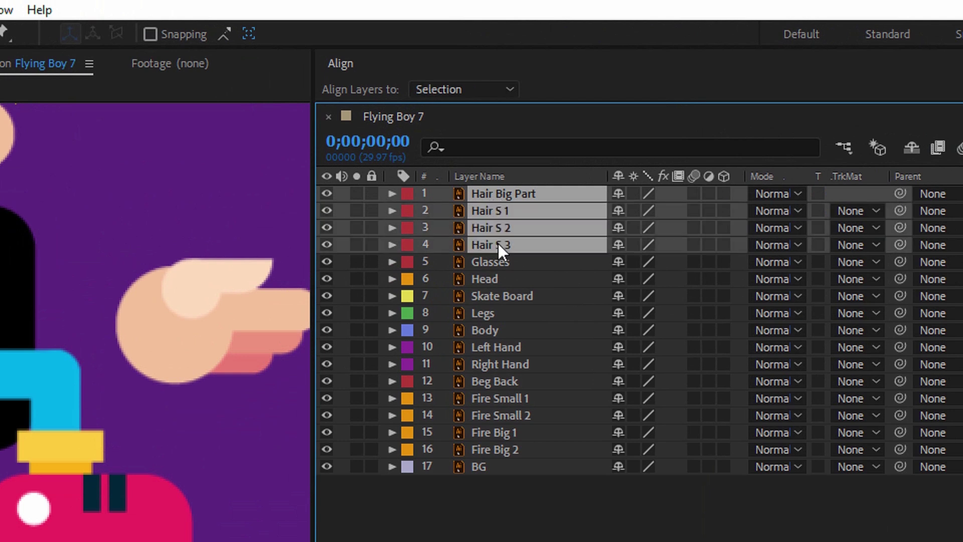
left_click(494, 260, "shift")
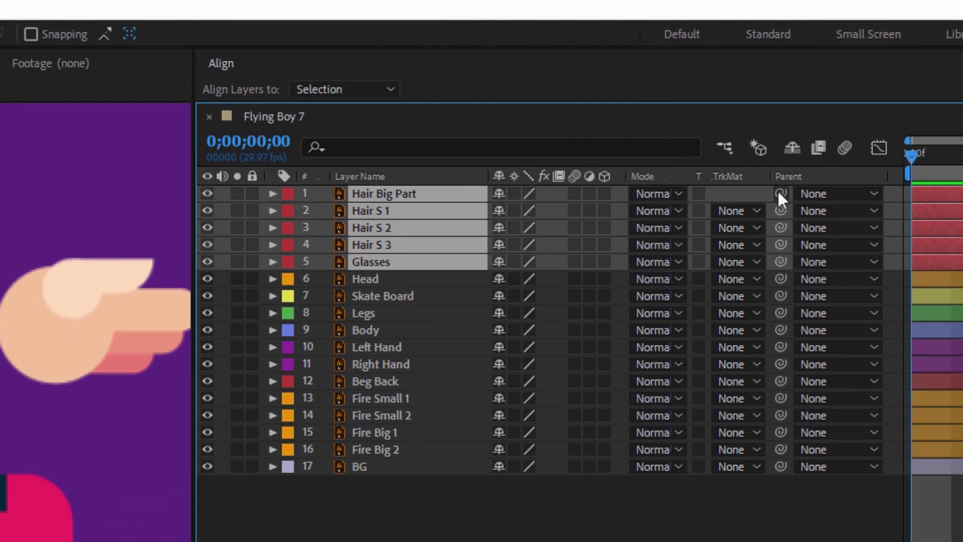
left_click_drag(900, 193, 787, 214)
left_click_drag(654, 214, 359, 279)
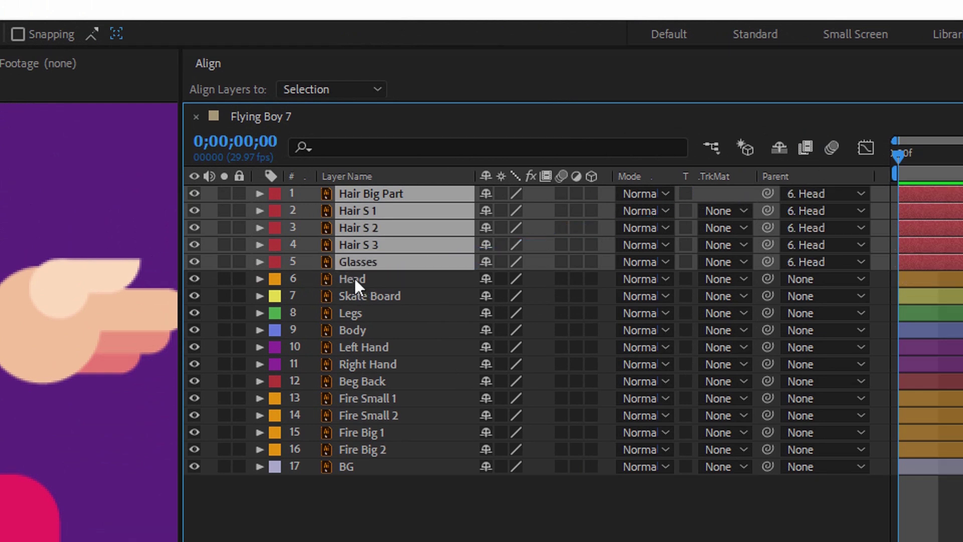
Parent the Head layer to Body and the Body layer to Skate Board.
left_click(354, 279)
left_click_drag(734, 279, 337, 327)
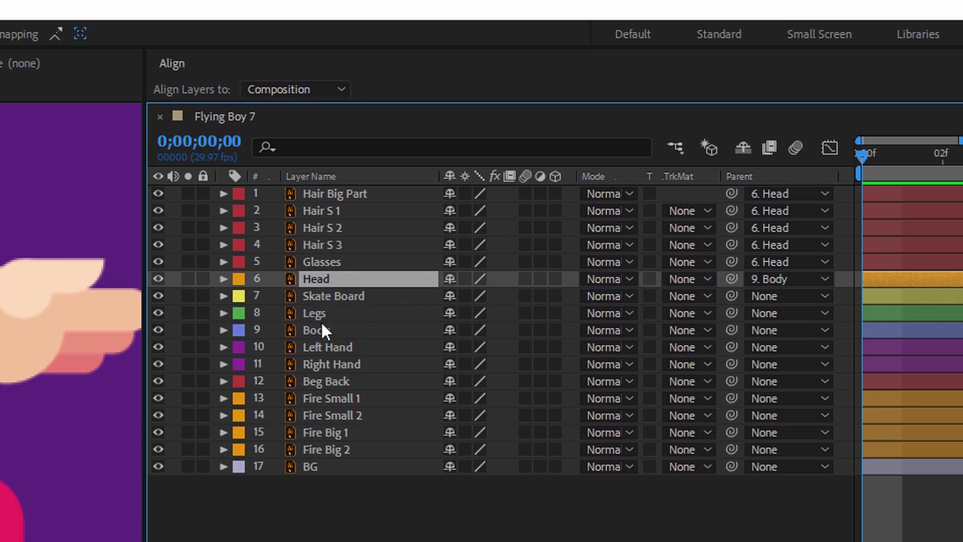
left_click(326, 330)
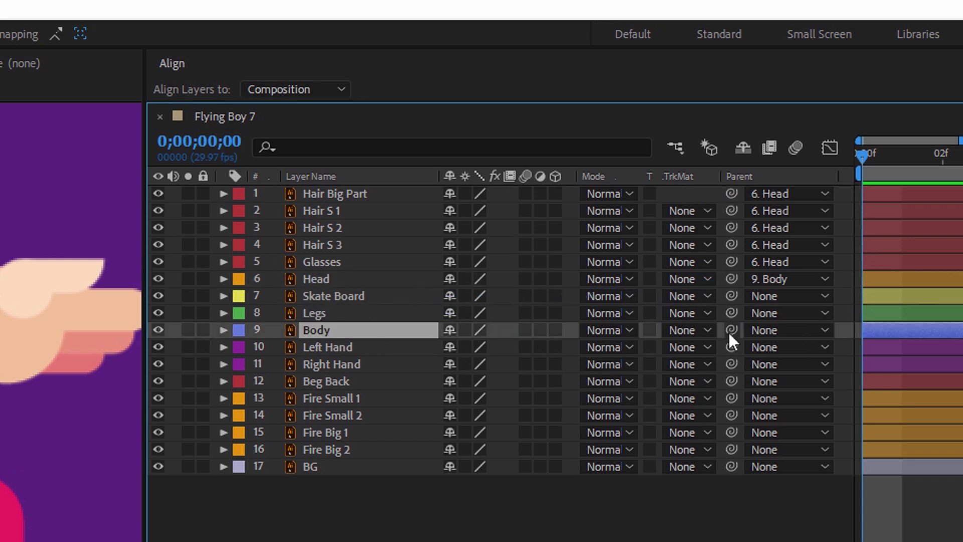
left_click_drag(731, 329, 379, 296)
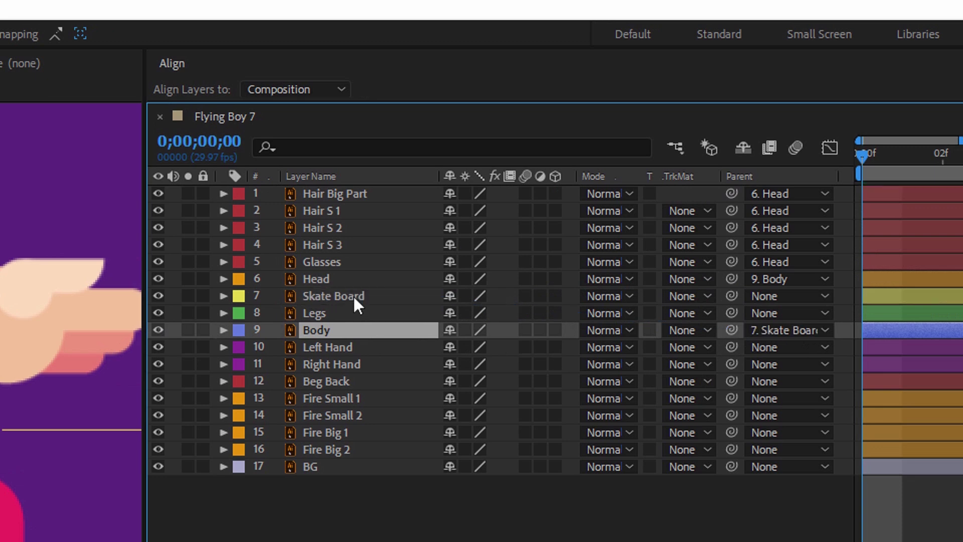
left_click(354, 296)
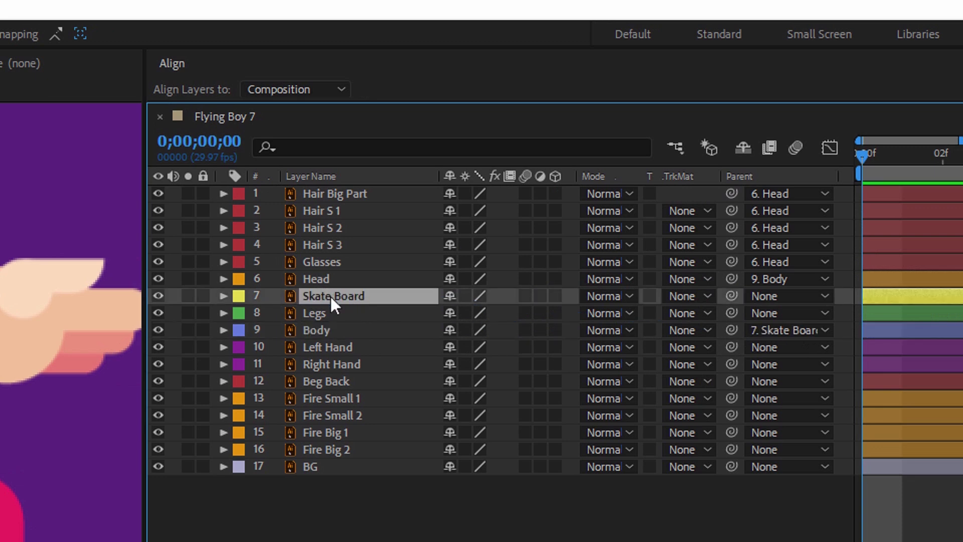
Parent the Legs, Left Hand and Right Hand layers to the Body layer.
left_click(325, 309)
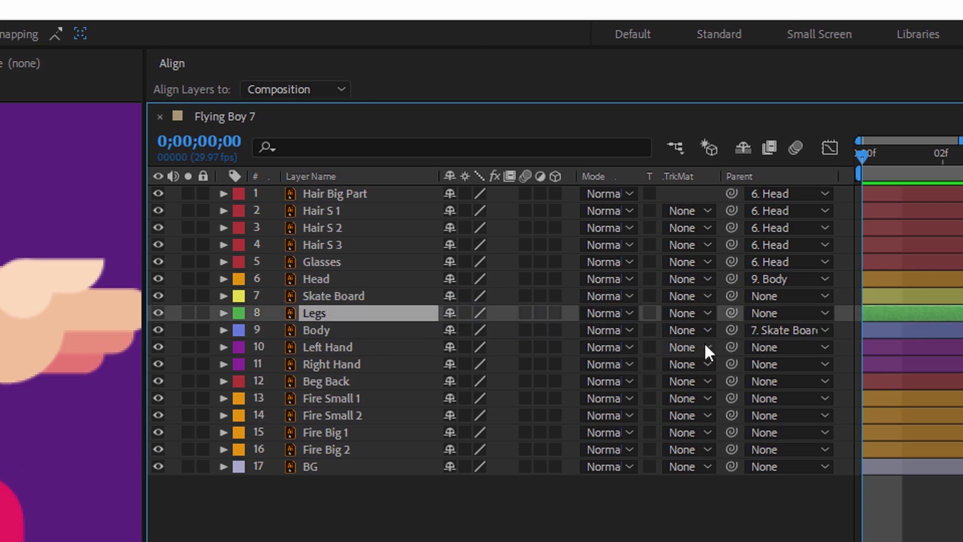
left_click_drag(735, 313, 332, 351)
left_click(333, 347)
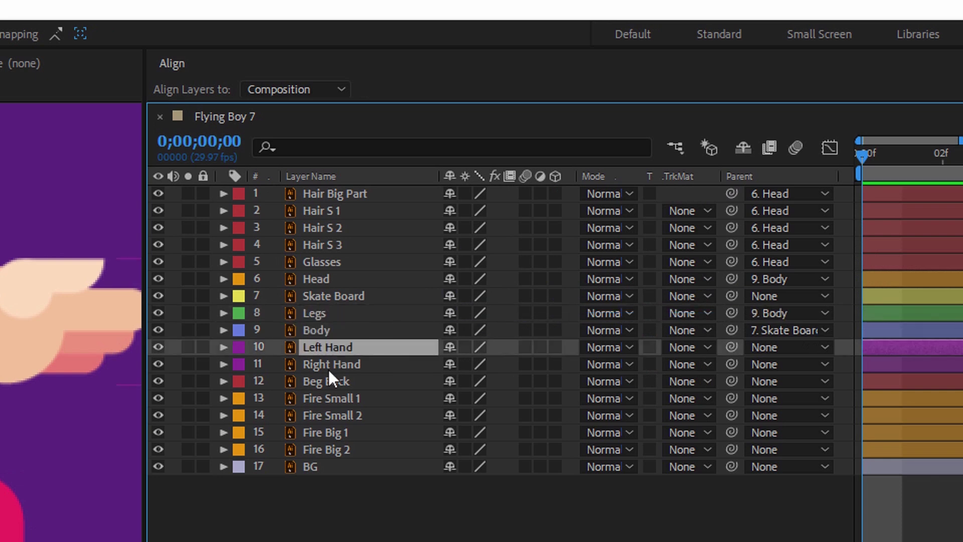
left_click(329, 366, "shift")
left_click_drag(730, 346, 324, 331)
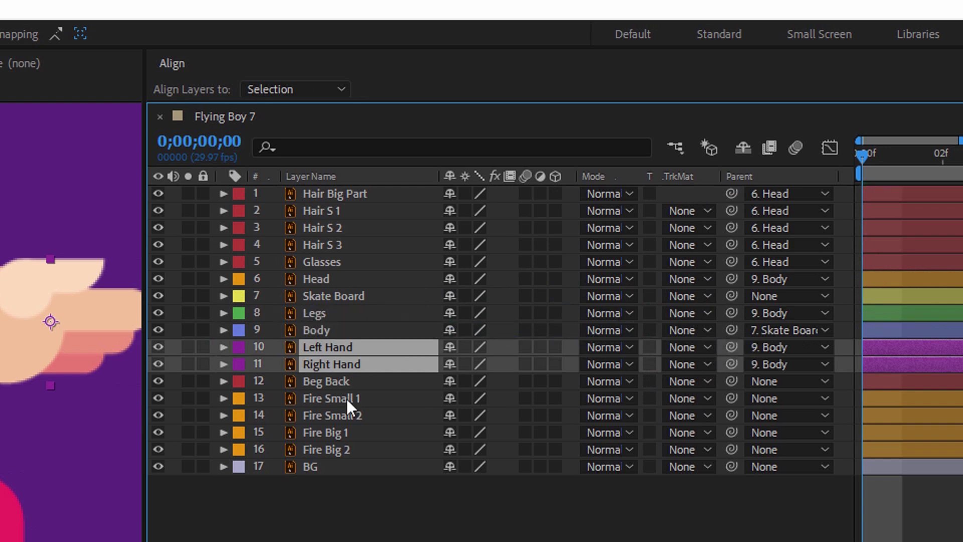
Parent the Beg Back layer to the Body layer.
left_click(336, 381)
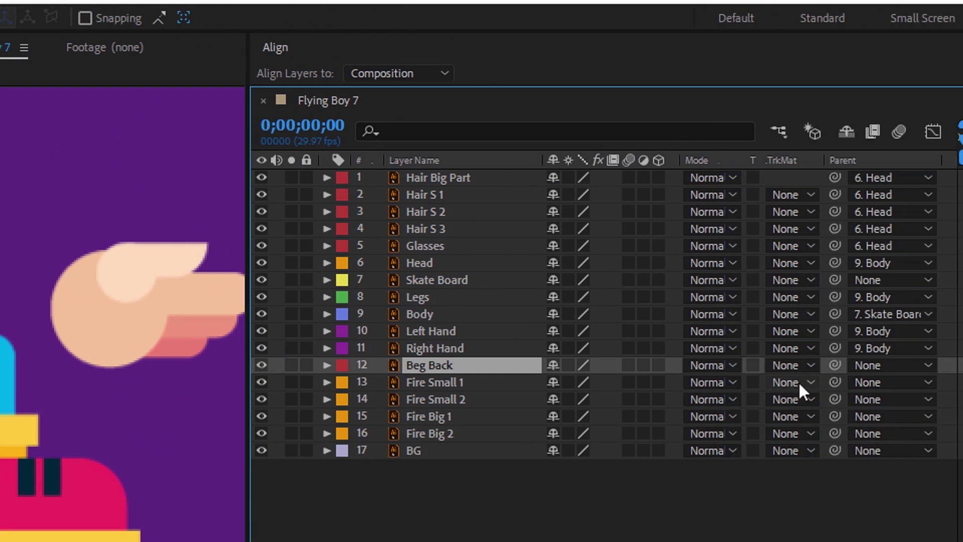
left_click_drag(835, 365, 437, 315)
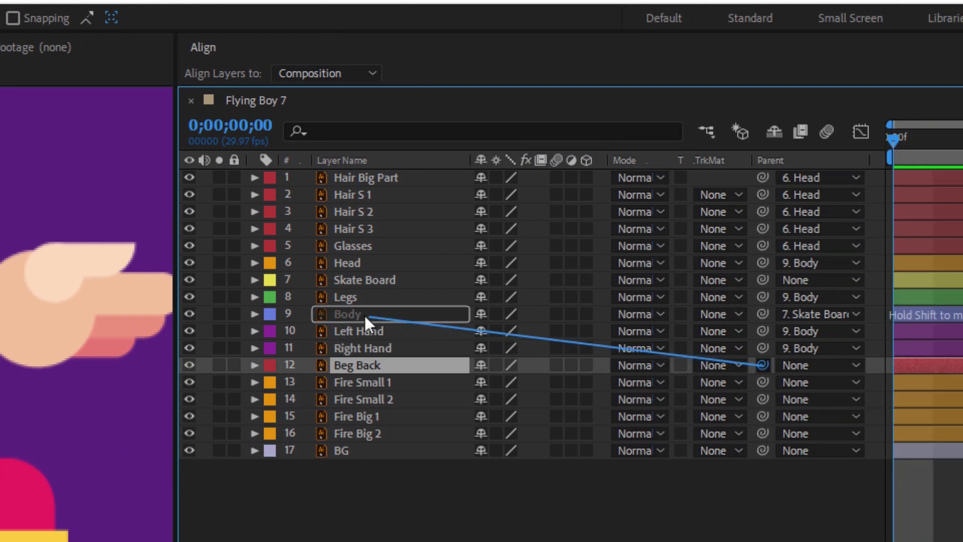
left_click_drag(365, 317, 361, 315)
Parent the Fire Small 1, Fire Small 2, Fire Big 1 and Fire Big 2 layers to the Skate Board layer.
left_click(368, 384)
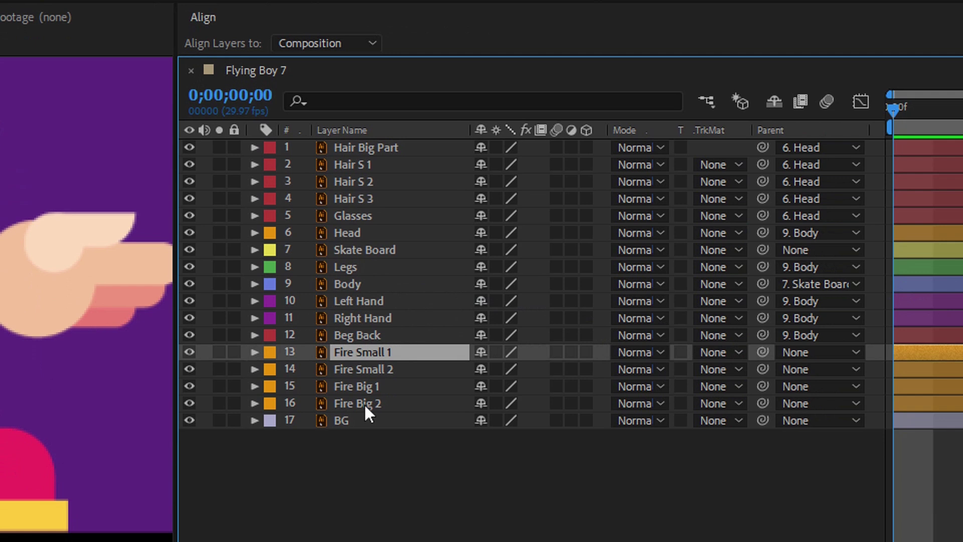
left_click(365, 404, "shift")
left_click_drag(762, 351, 341, 245)
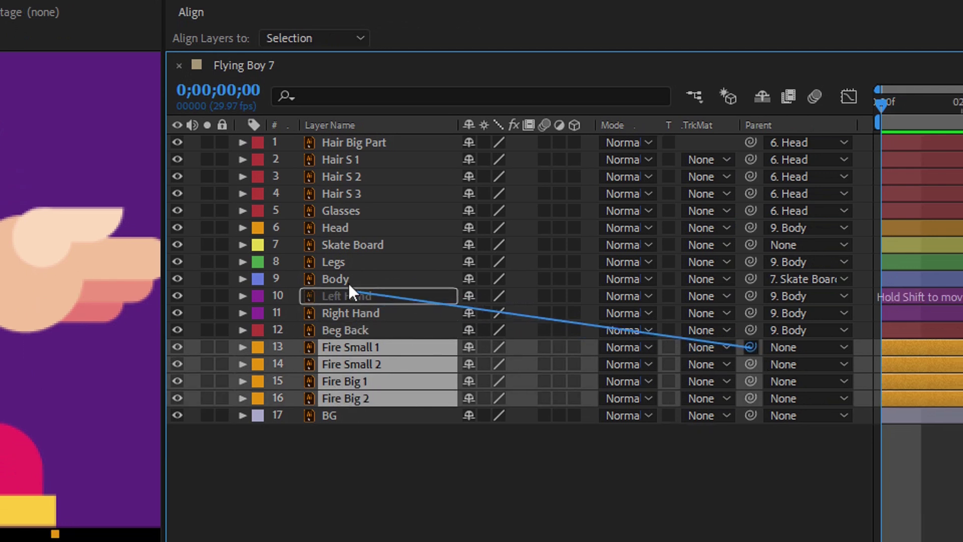
Create shape layers from the Fire Small 2 and Fire Big 2 vector layers.
left_click(344, 241)
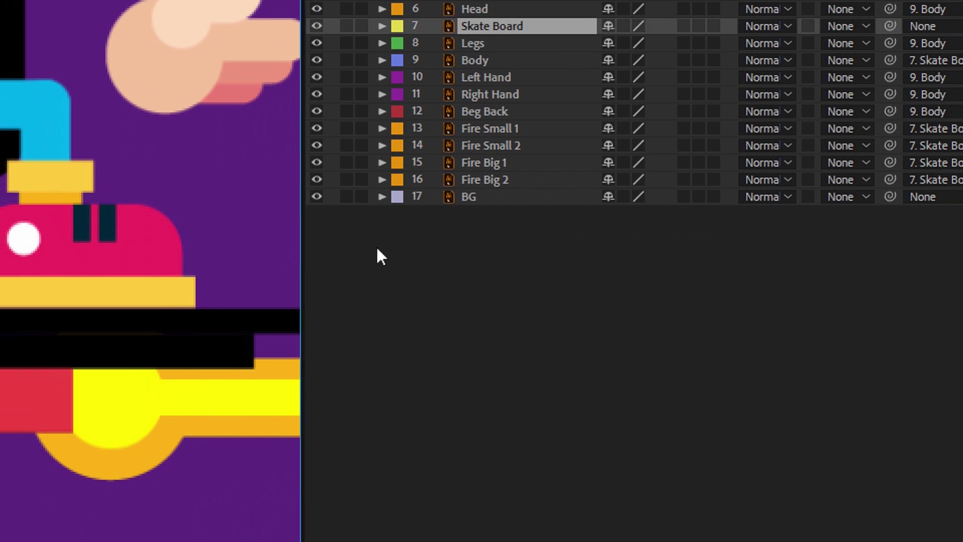
left_click(486, 147)
left_click(485, 179)
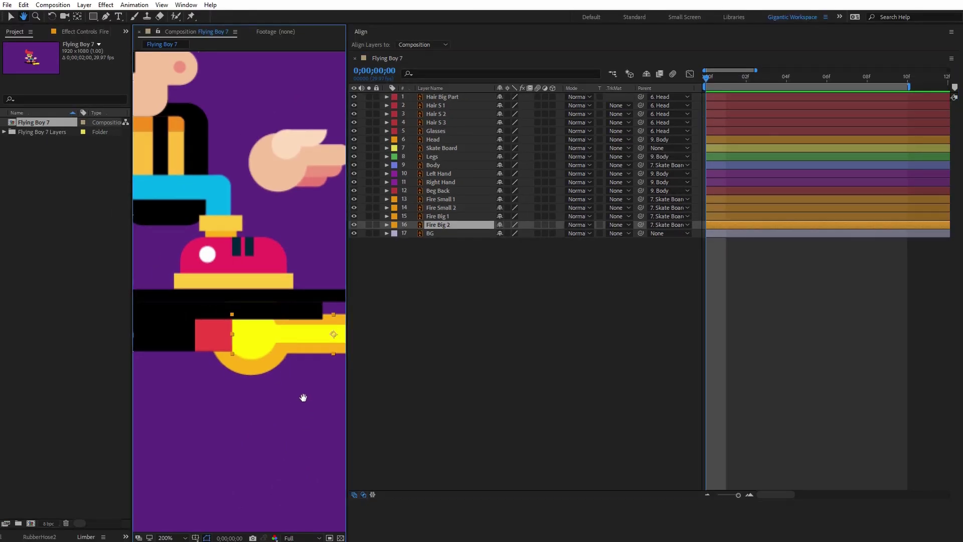
left_click_drag(220, 508, 14, 443)
left_click_drag(200, 363, 188, 357)
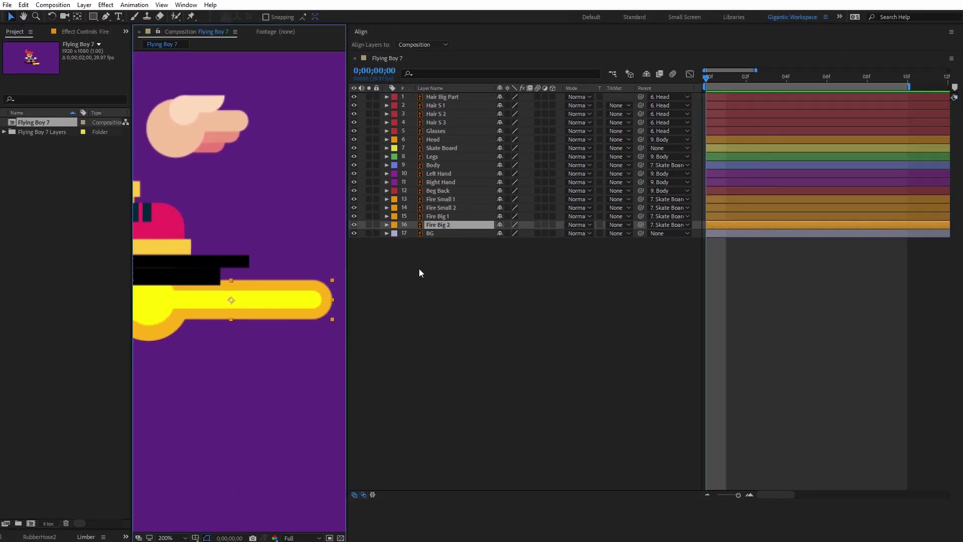
left_click(426, 206, "ctrl")
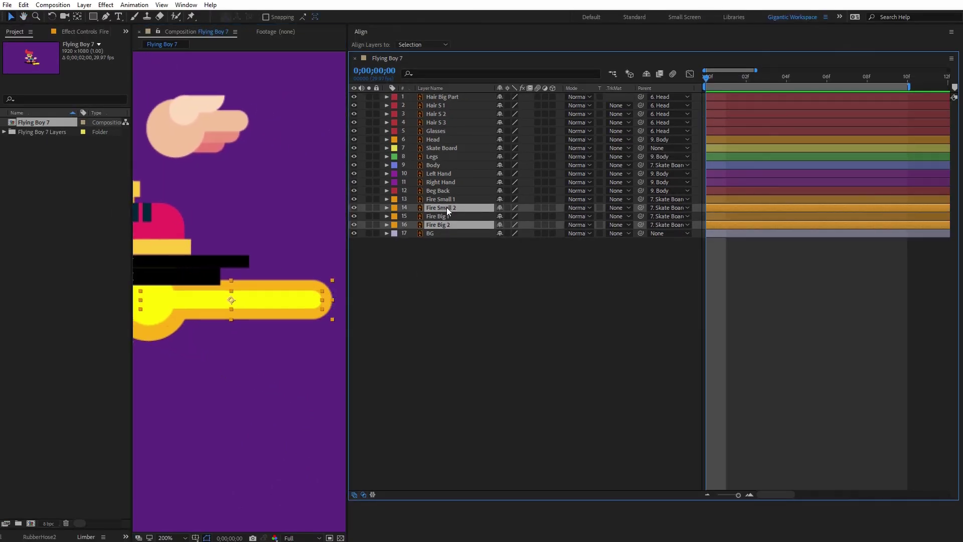
right_click(444, 207)
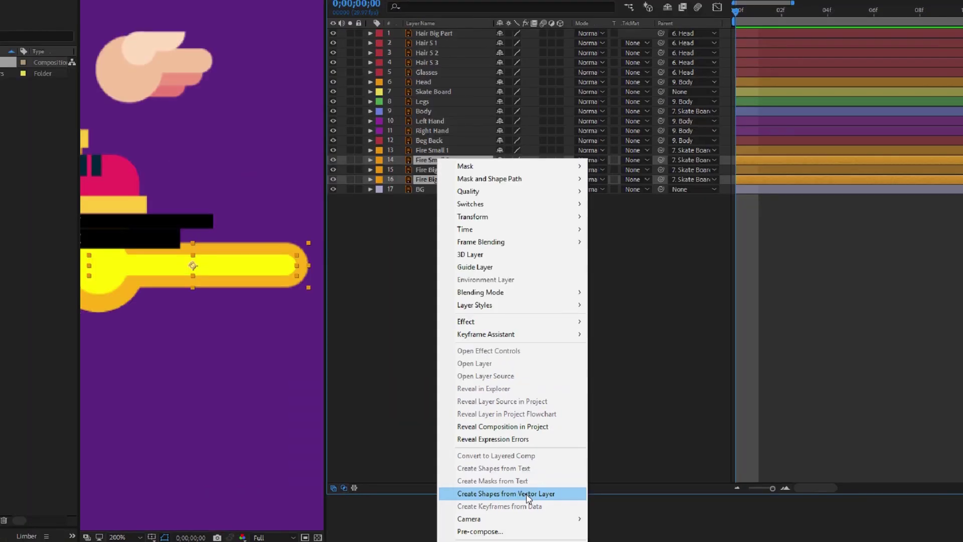
left_click(534, 458)
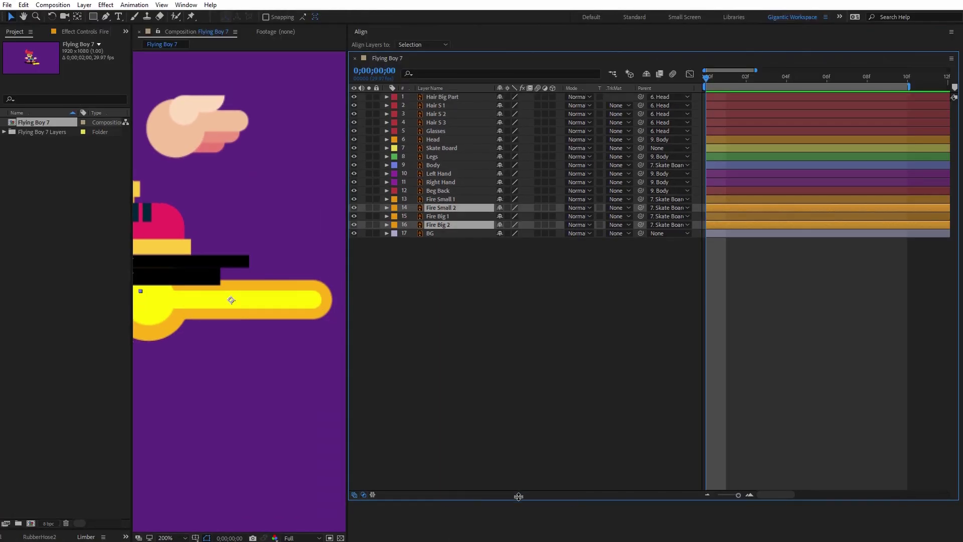
Delete the original Fire Small 2 and Fire Big 2 vector layers, keeping their Outlines layers.
left_click(435, 218)
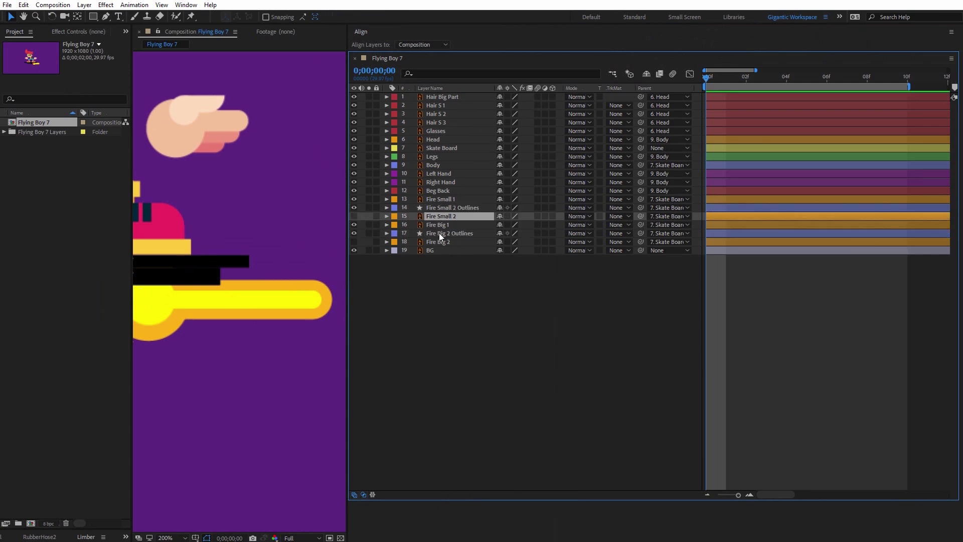
key("Delete")
left_click(432, 232)
key("Delete")
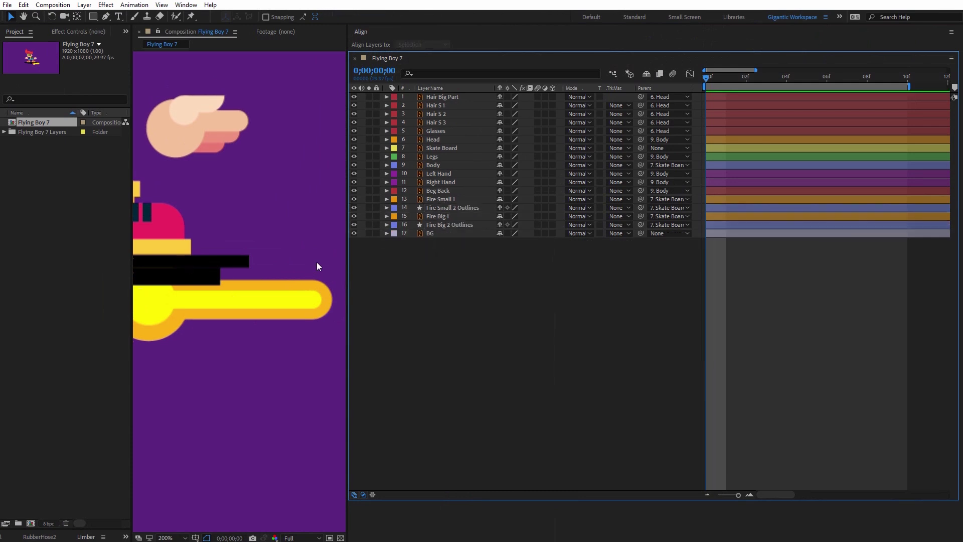
Enable Position keyframing on the Skate Board layer at 0;00;00;00.
left_click(421, 211)
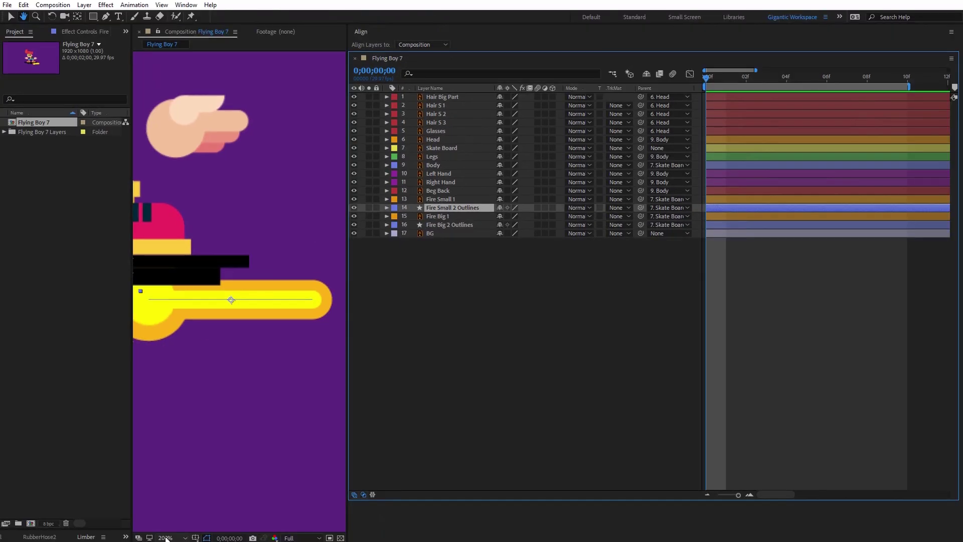
left_click(166, 537)
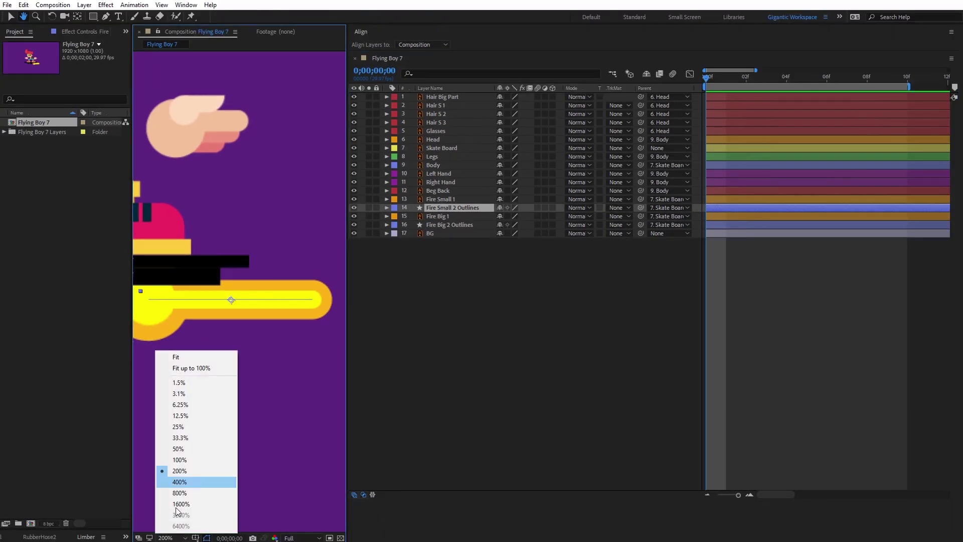
left_click(179, 449)
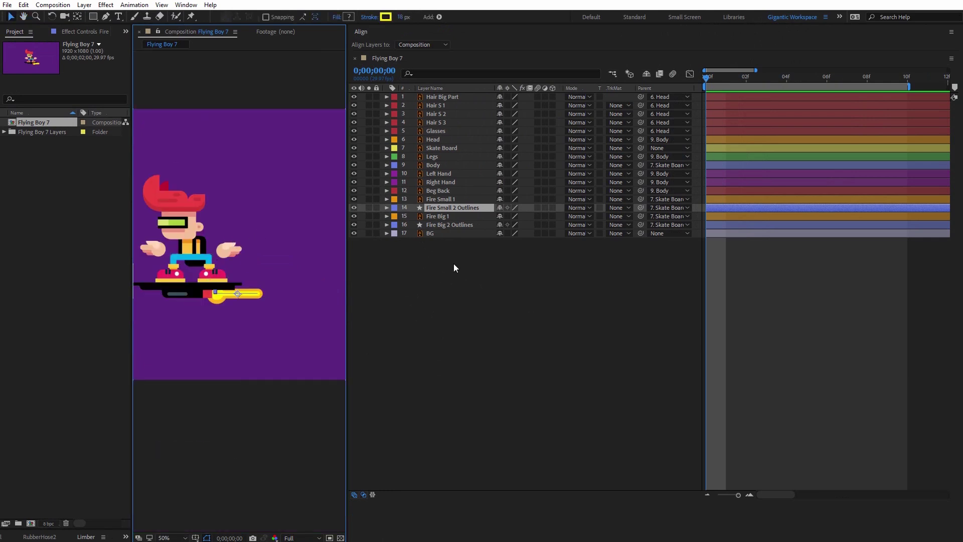
left_click(439, 149)
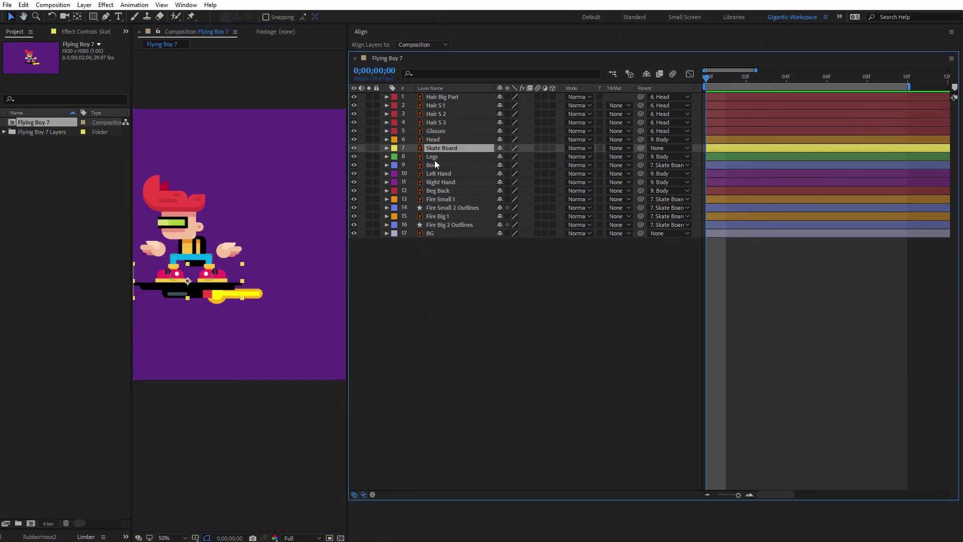
left_click_drag(191, 290, 165, 270)
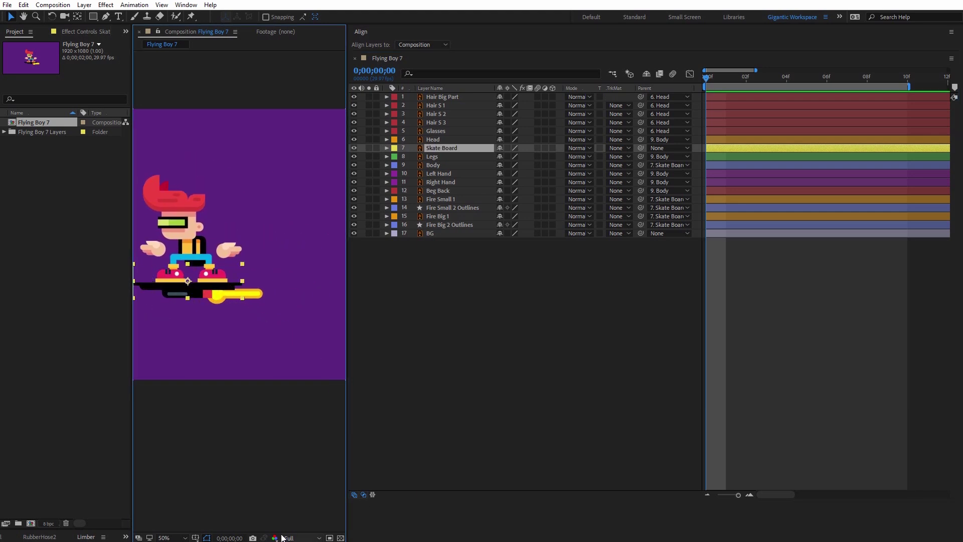
key("h")
left_click_drag(213, 376, 266, 362)
key("v")
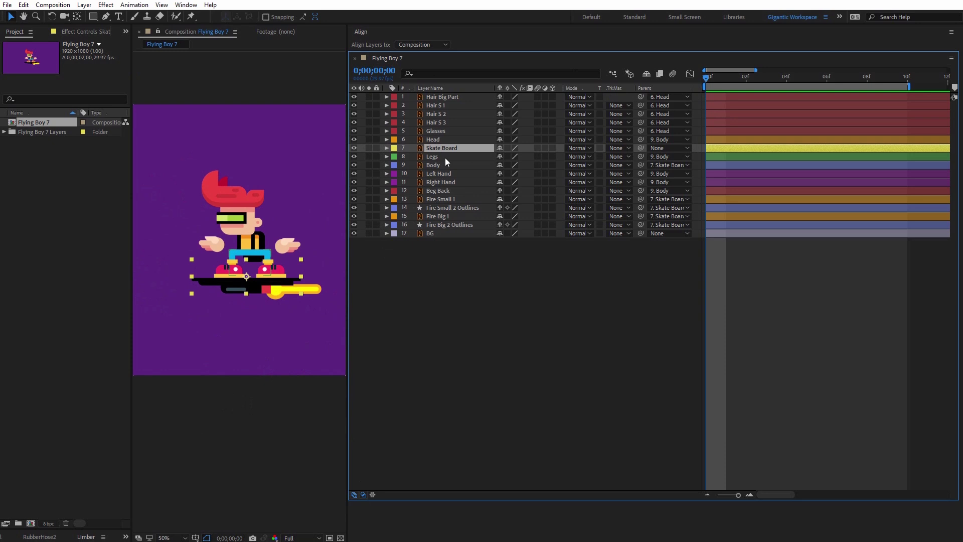
key("p")
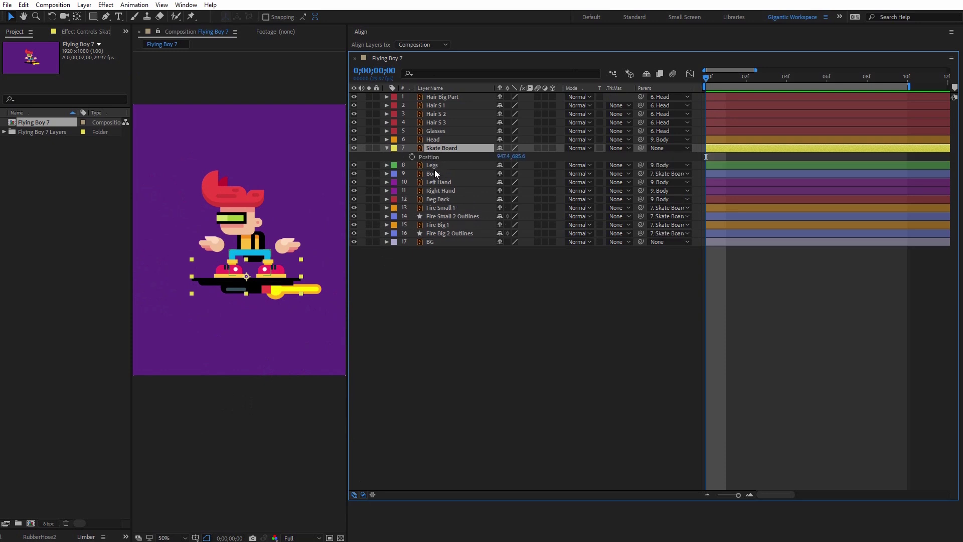
left_click(412, 157)
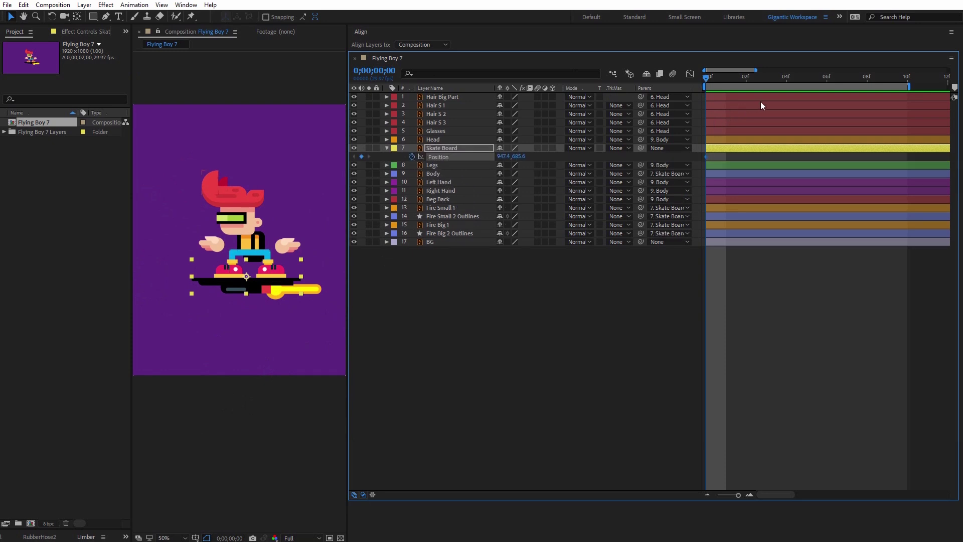
Raise the Skate Board layer to Position 947.4, 663.6 at 0;00;00;05.
left_click(807, 79)
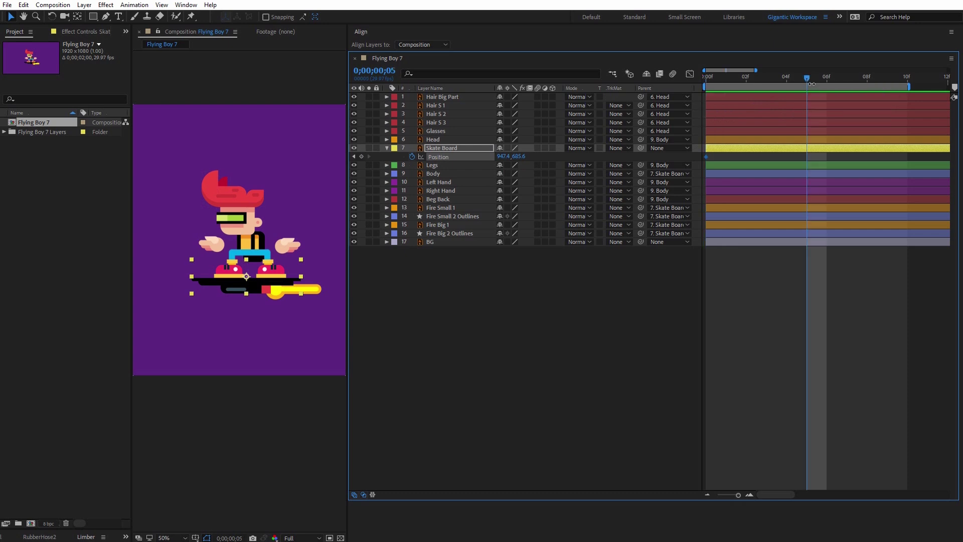
key("shift+Up")
key("Up")
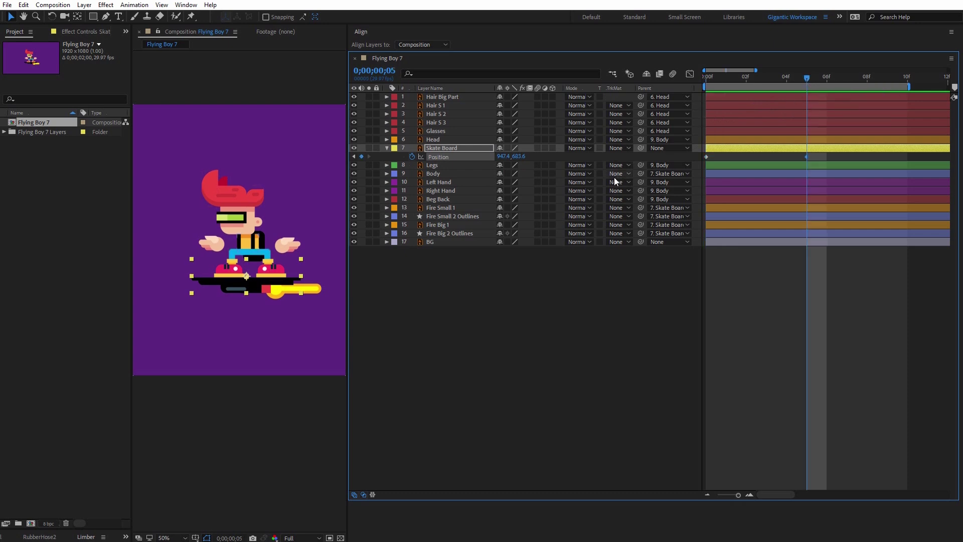
Repeat the Skate Board's starting Position keyframe at 0;00;00;10, apply Easy Ease to its three keyframes and preview the motion.
left_click(905, 79)
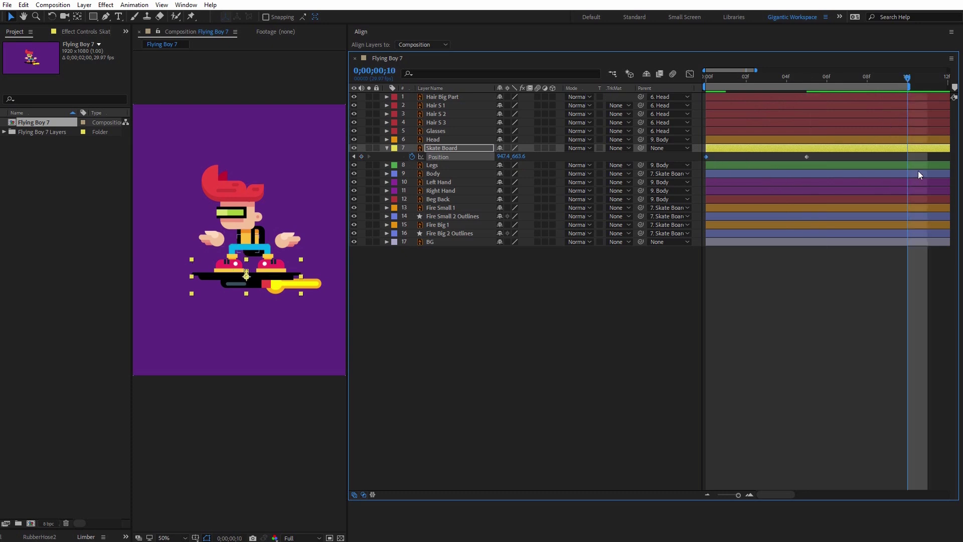
key("ctrl+v")
left_click_drag(915, 153, 700, 160)
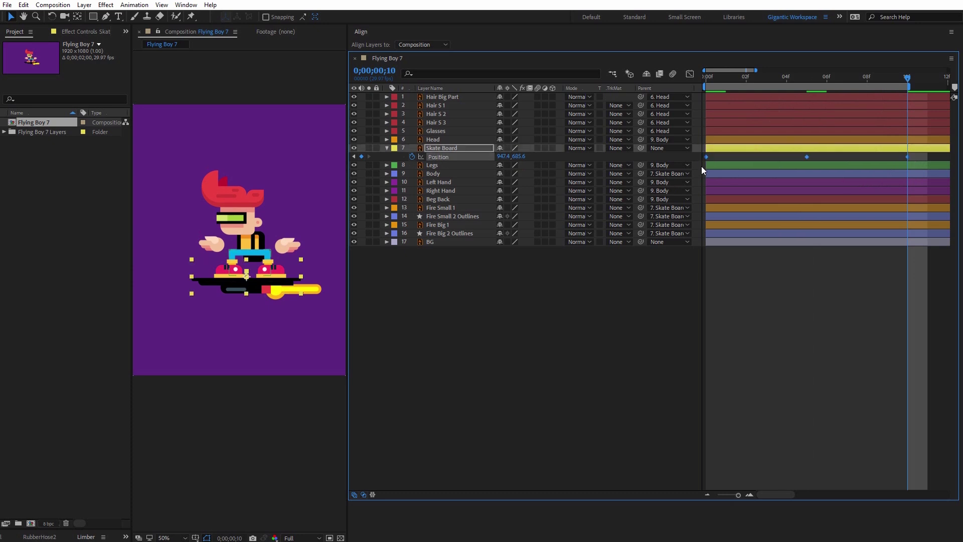
left_click(741, 327)
key("space")
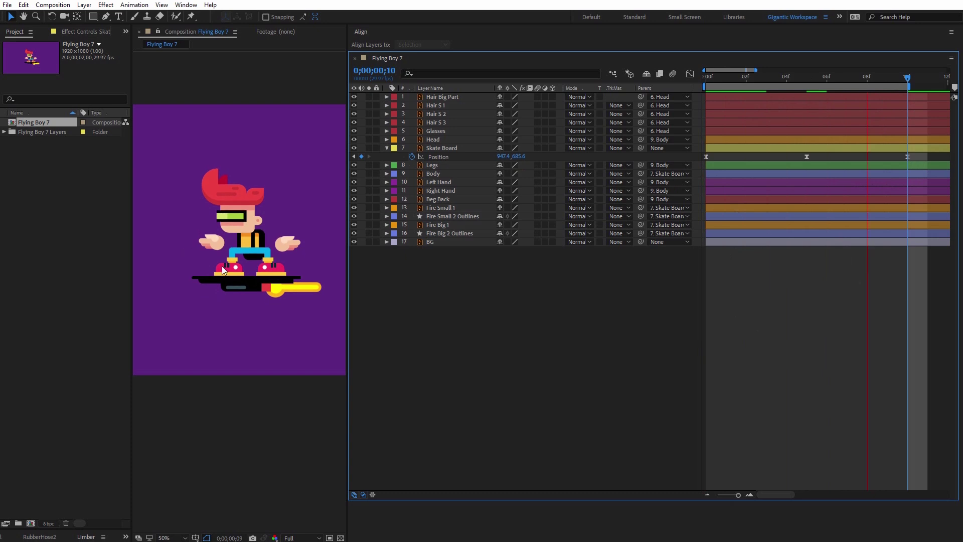
key("space")
Keyframe the Legs layer's Position at 0;00;00;00 and lower it to 50.8, 122.6 at 0;00;00;05.
left_click(440, 167)
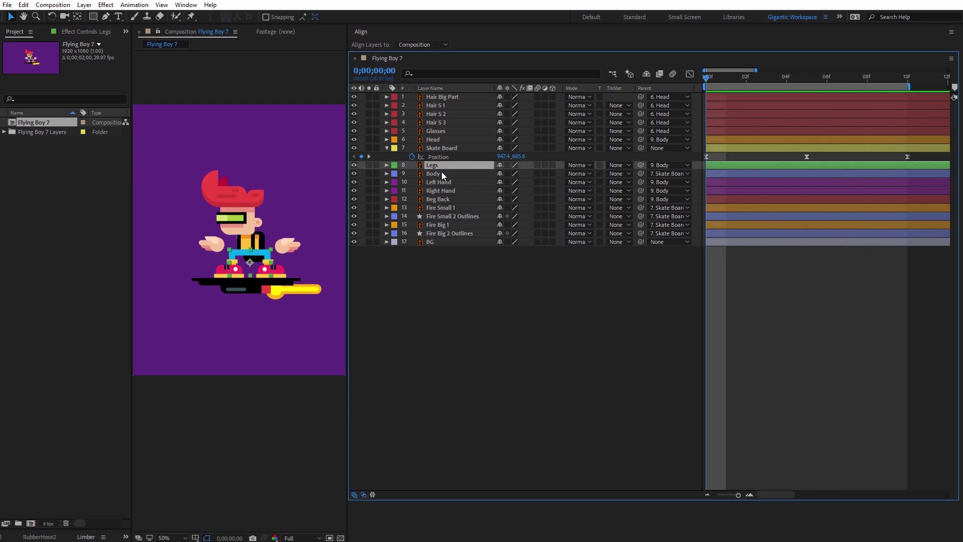
key("p")
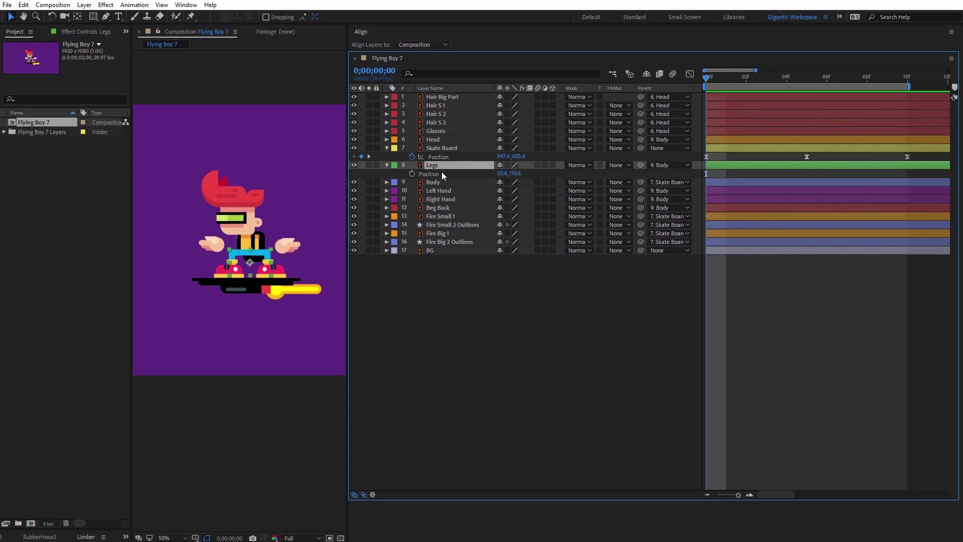
left_click(413, 173)
left_click(805, 80)
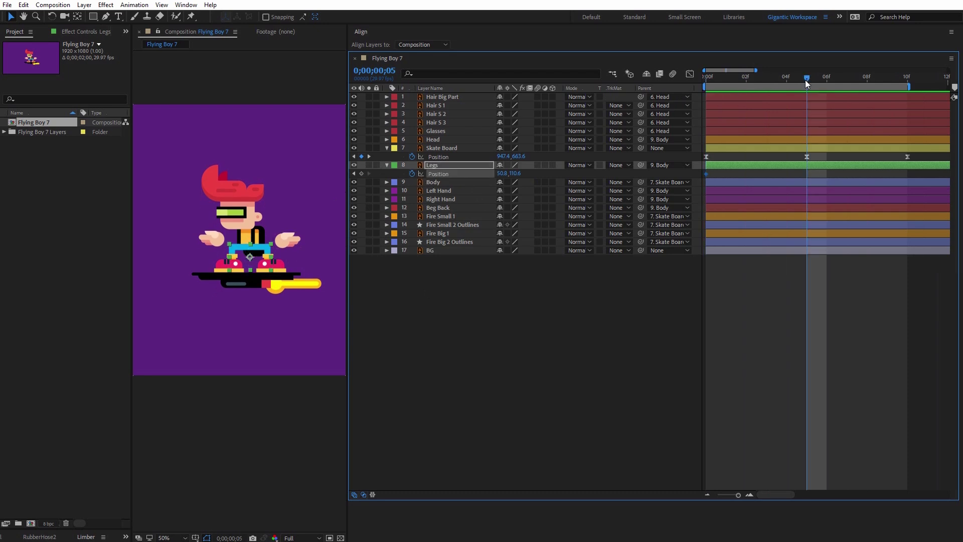
key("Down")
key("Down")
key("Down")
key("Down")
key("Down")
key("Down")
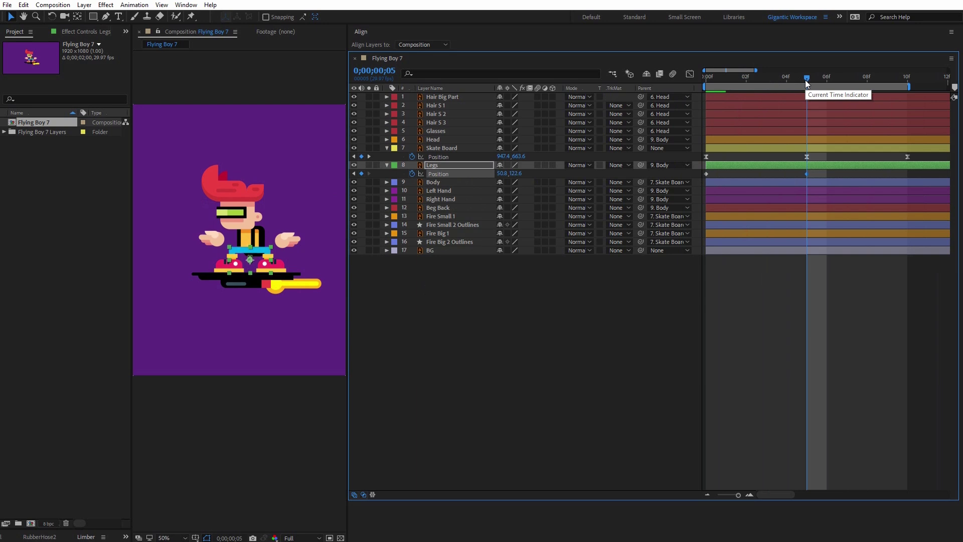
Copy the Legs' starting Position keyframe to 0;00;00;10 and apply Easy Ease to all three Legs keyframes.
left_click(907, 80)
left_click(703, 175)
left_click(705, 174)
key("ctrl+v")
left_click_drag(918, 190, 678, 179)
key("F9")
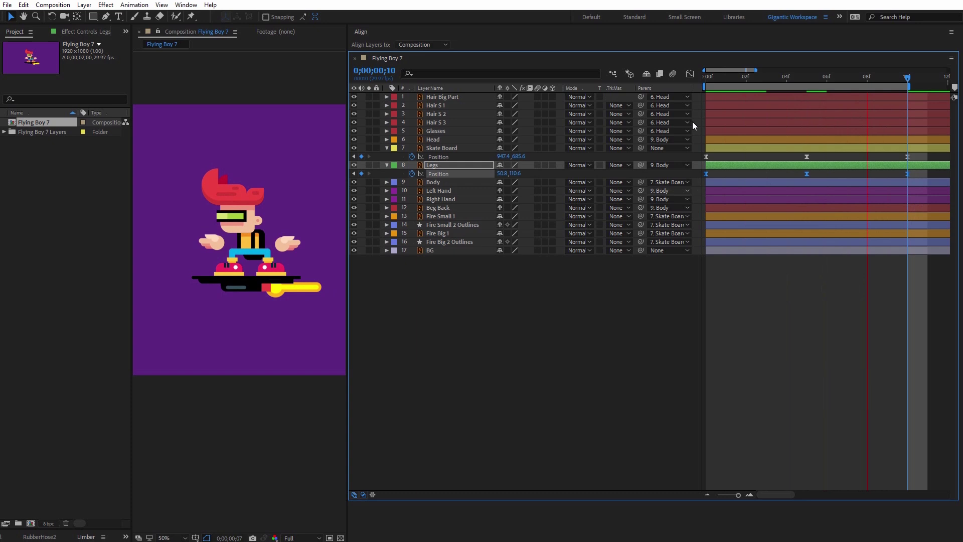
Enable Position keyframing on the Head layer at 0;00;00;00.
left_click(716, 79)
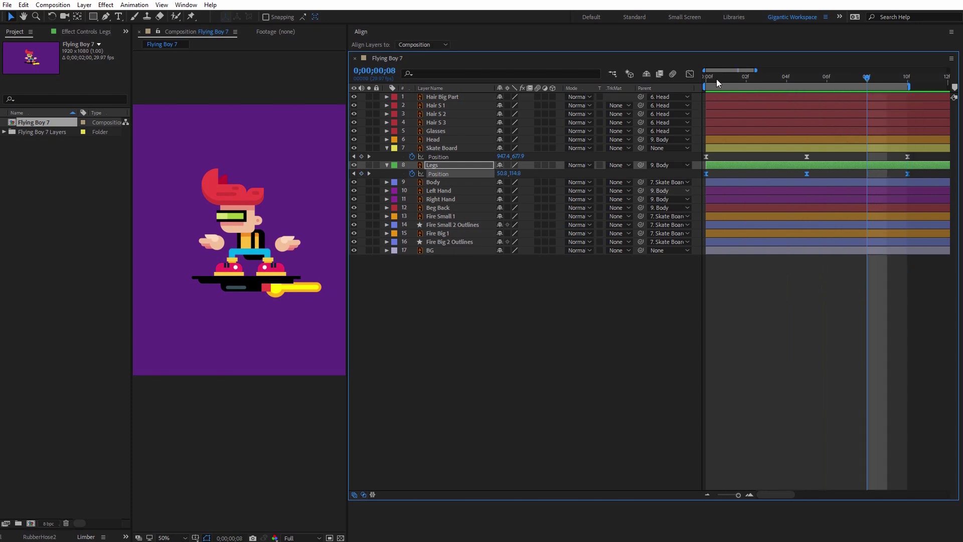
left_click(437, 140)
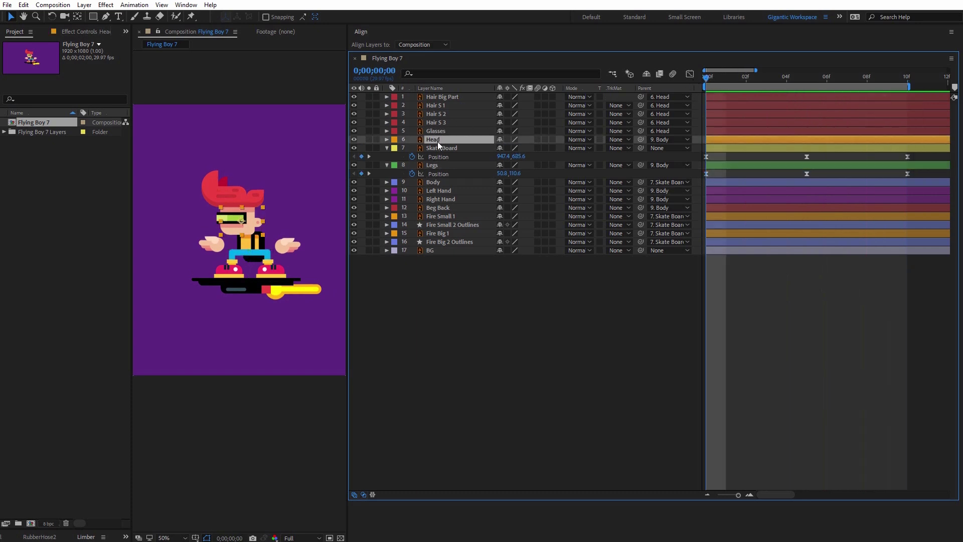
key("p")
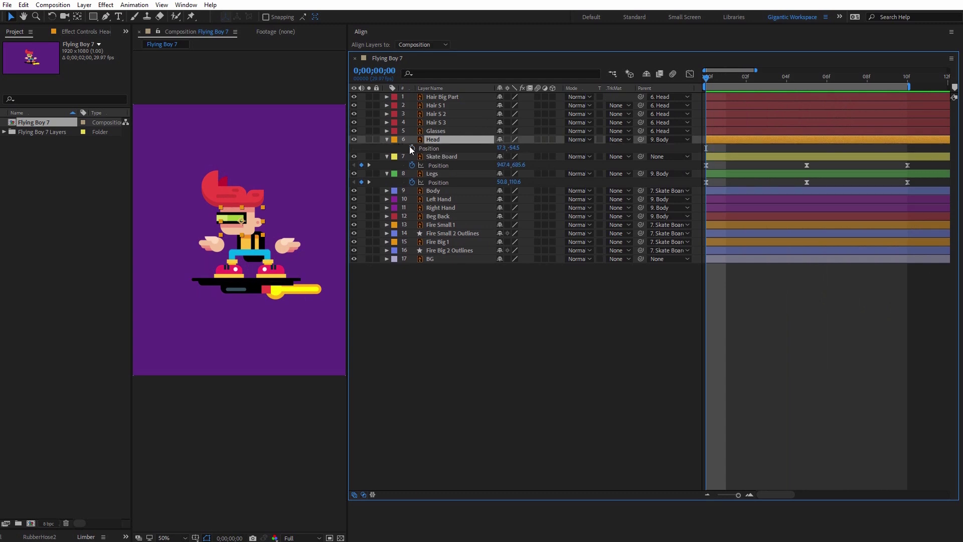
left_click(410, 148)
Lower the Head layer to Position 17.3, -30.5 at 0;00;00;05.
left_click(802, 79)
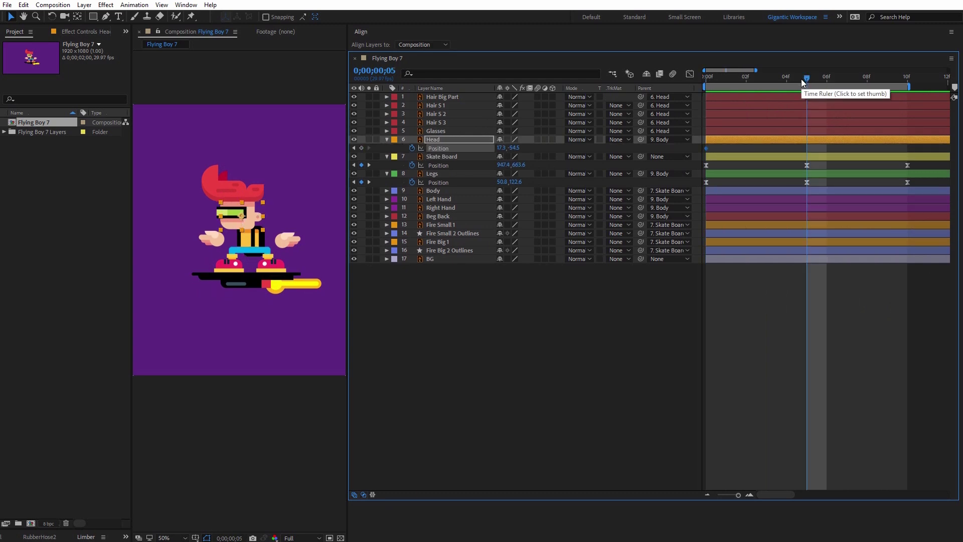
key("shift+Down")
key("Down")
key("Down")
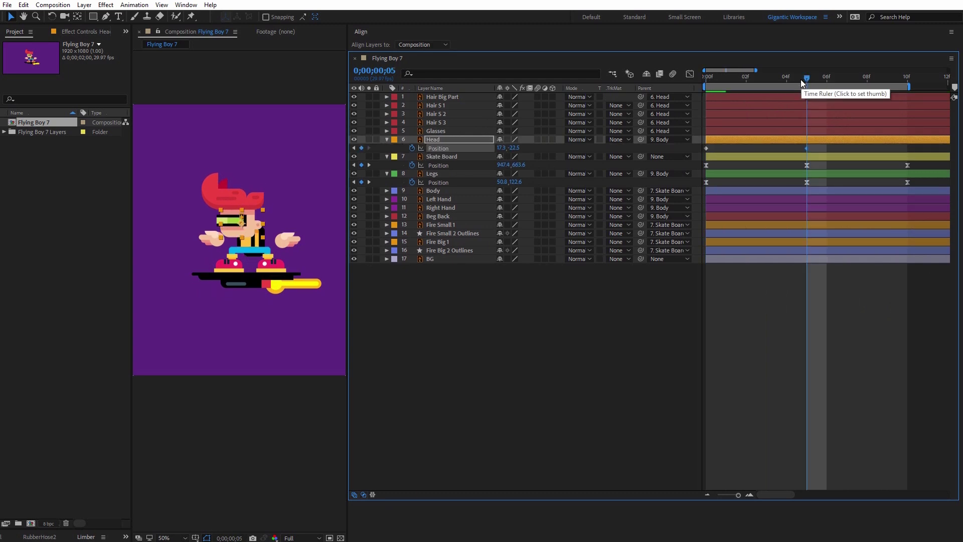
key("Up")
key("Up")
key("Up")
key("Up")
key("Up")
key("Up")
key("Up")
key("Up")
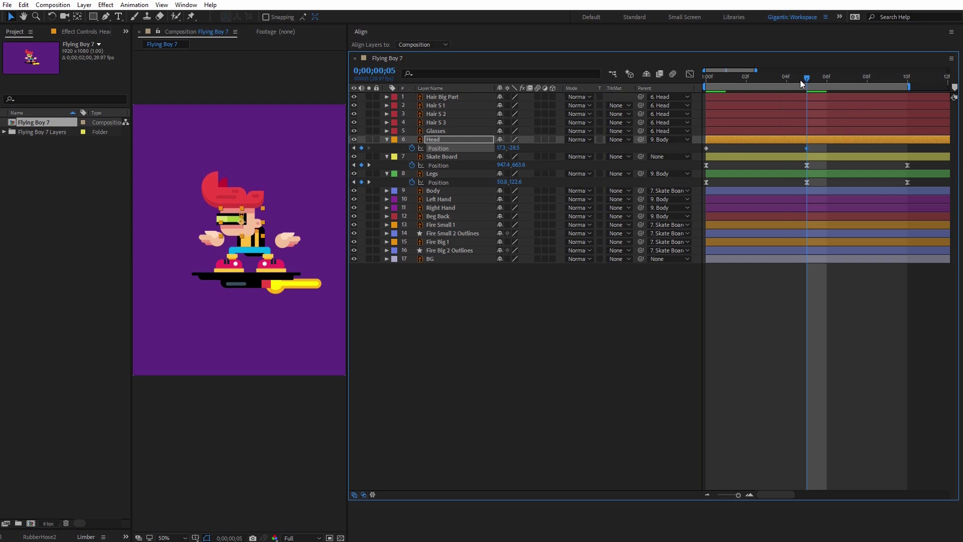
Return the Head to Position 17.3, -54.5 at 0;00;00;10, apply Easy Ease to its three keyframes and preview the animation.
left_click(905, 77)
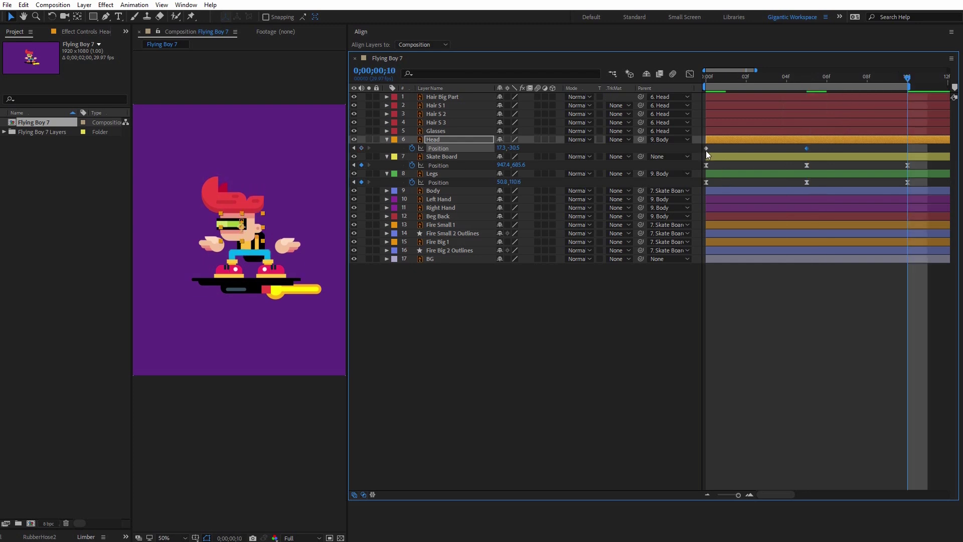
key("shift+Up")
key("shift+Up")
key("Up")
key("Up")
key("Up")
key("Up")
left_click_drag(923, 144, 696, 155)
key("F9")
key("space")
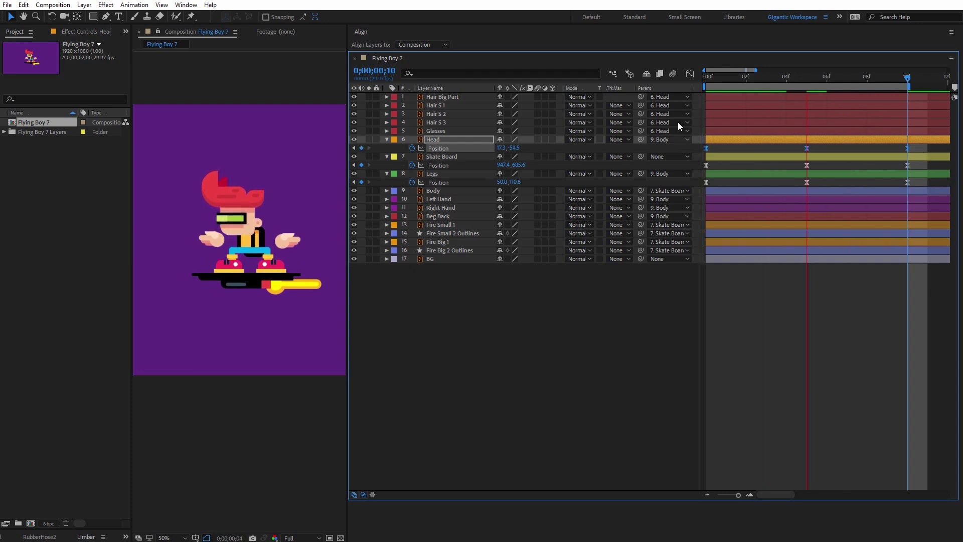
left_click(736, 138)
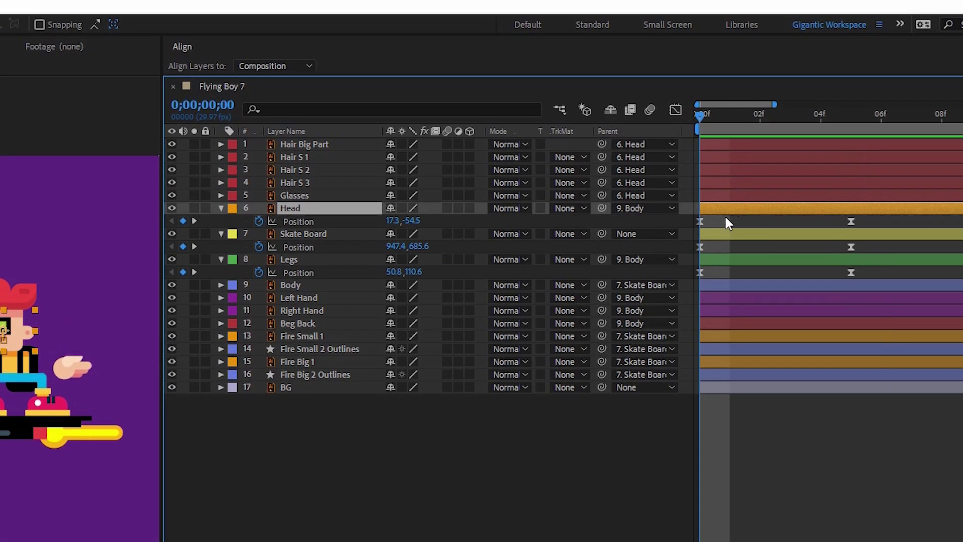
Adjust the Head's Position to 17.3, -52.5 at 0;00;00;00 and 17.3, -18.5 at 0;00;00;05, and preview the animation.
key("Up")
key("Up")
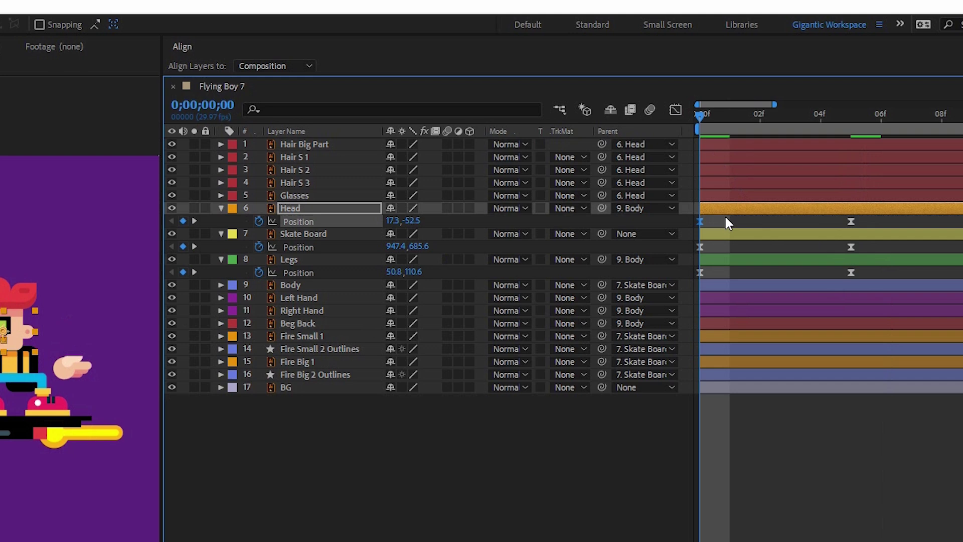
left_click_drag(835, 115, 853, 116)
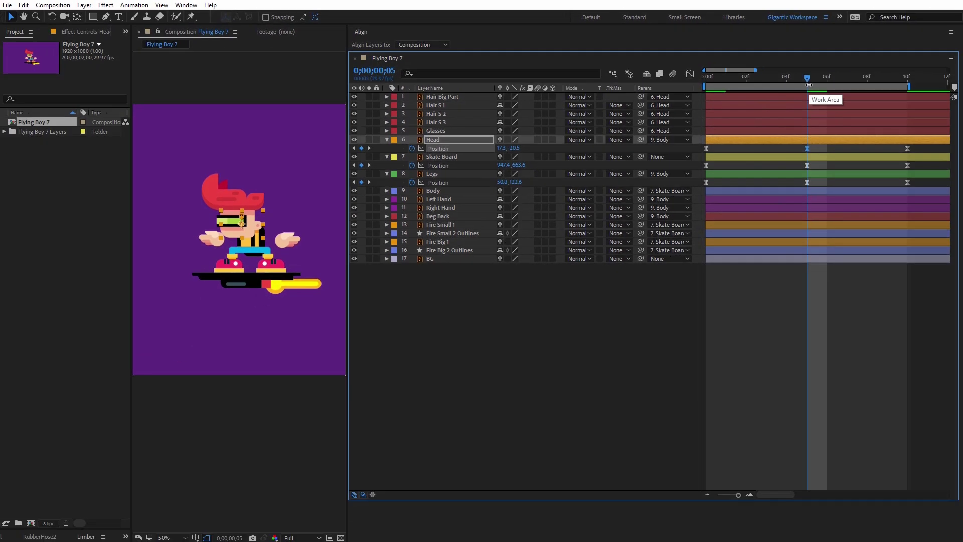
key("Down")
key("Down")
key("space")
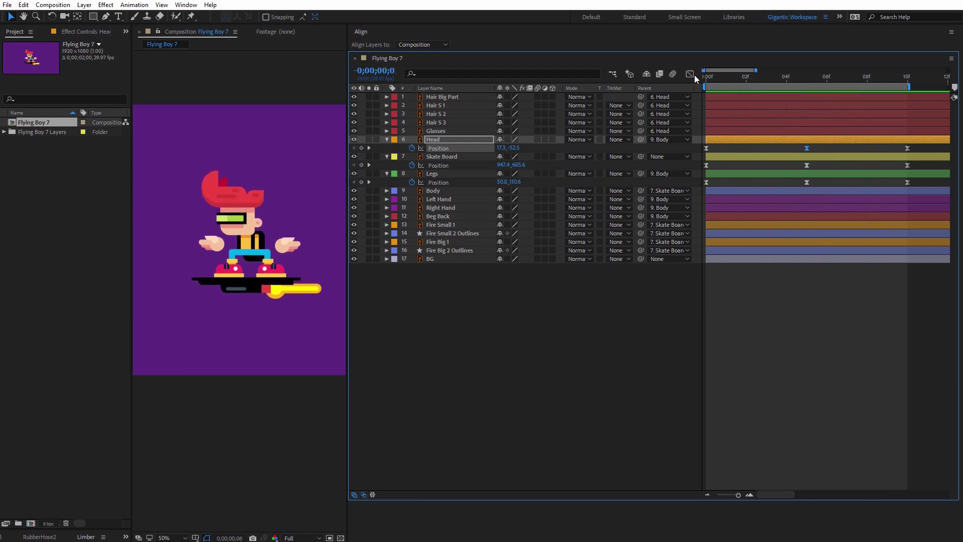
Enable Position keyframing on the Body layer at 0;00;00;00.
left_click(707, 78)
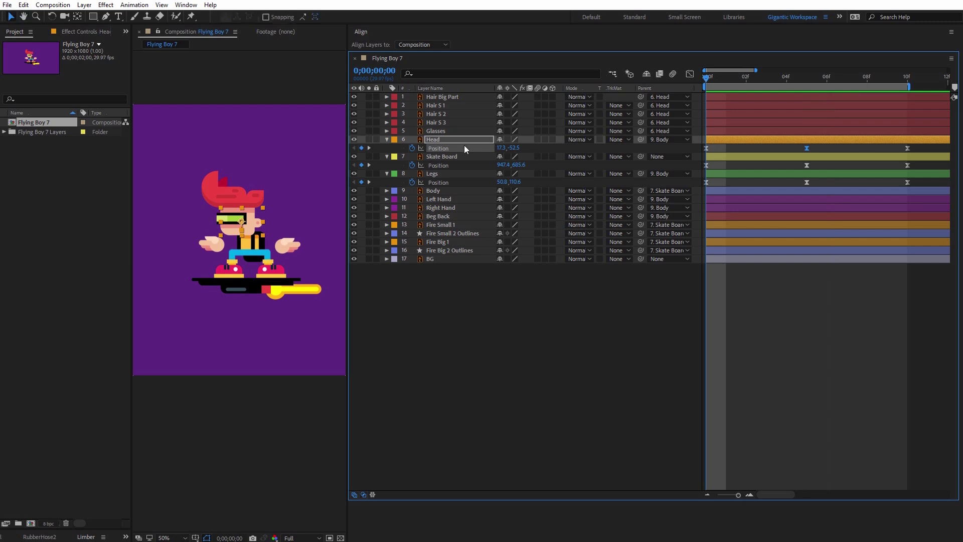
left_click(435, 192)
key("p")
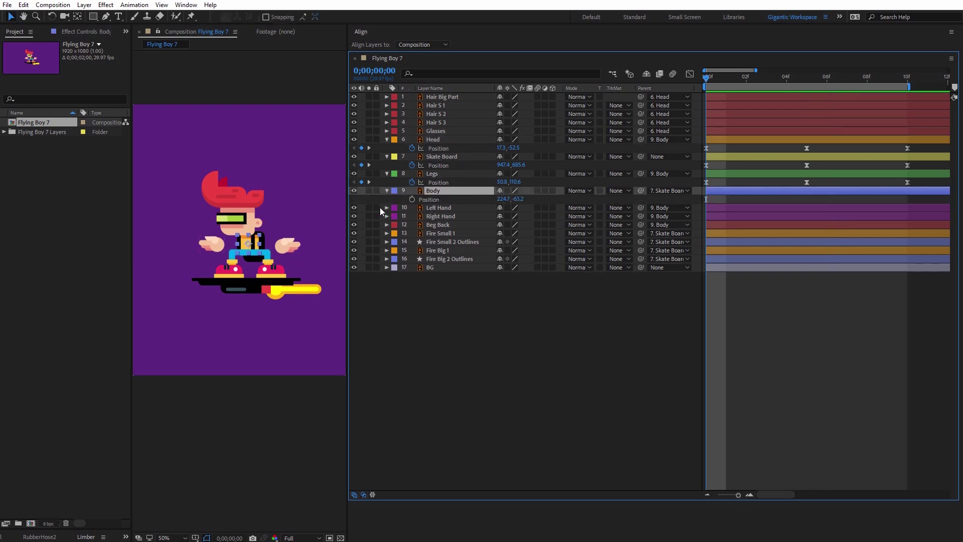
left_click(411, 199)
Lower the Body layer to Position 224.7, -59.2 at 0;00;00;05.
left_click(806, 78)
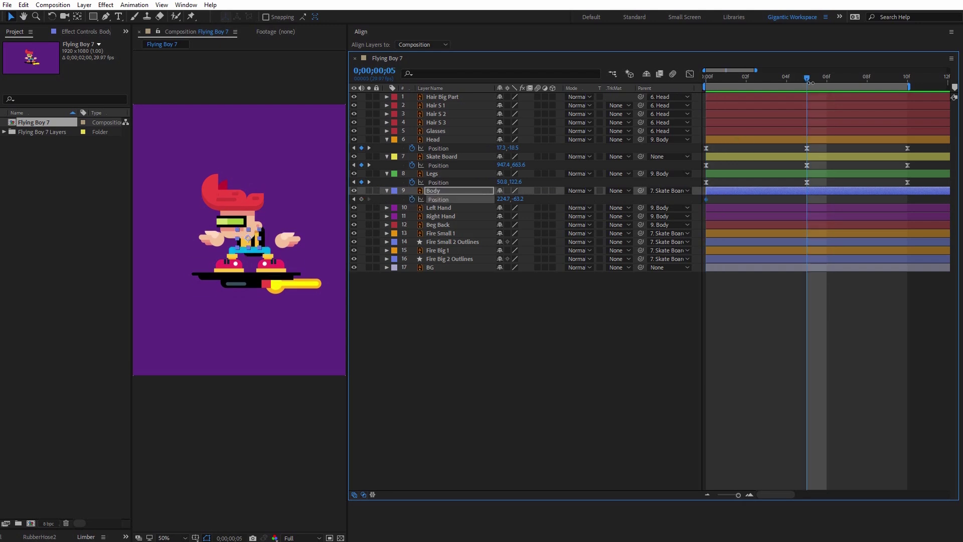
key("Down")
key("Down")
key("Down")
key("Down")
key("Up")
key("Up")
key("Up")
key("Up")
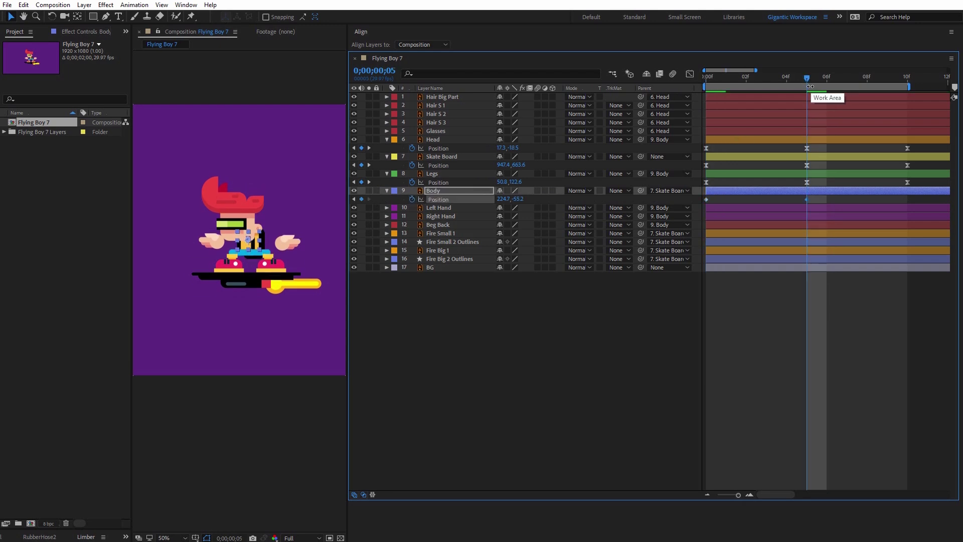
Return the Body to Position 224.7, -63.2 at 0;00;00;10, preview the animation and apply Easy Ease to its three keyframes.
left_click(908, 78)
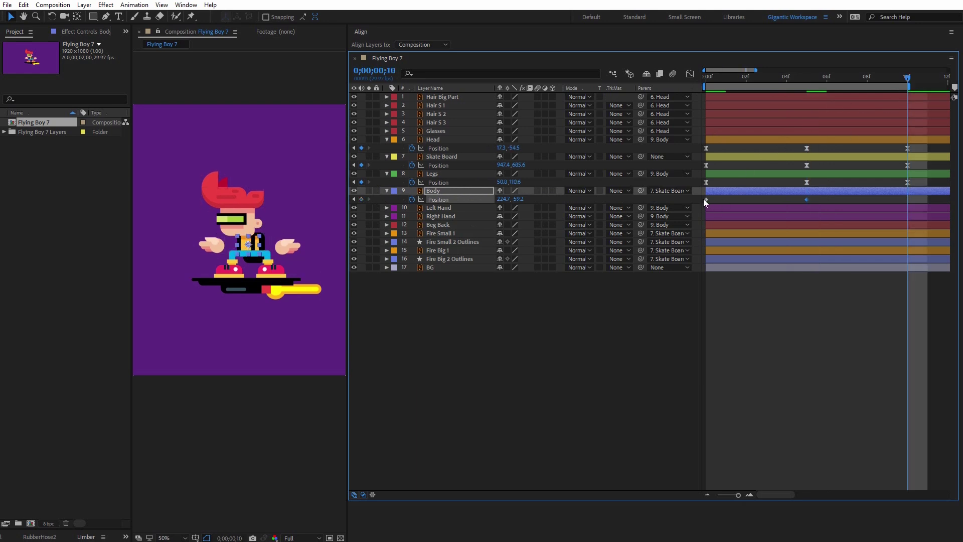
left_click(706, 200)
key("Up")
key("Up")
key("space")
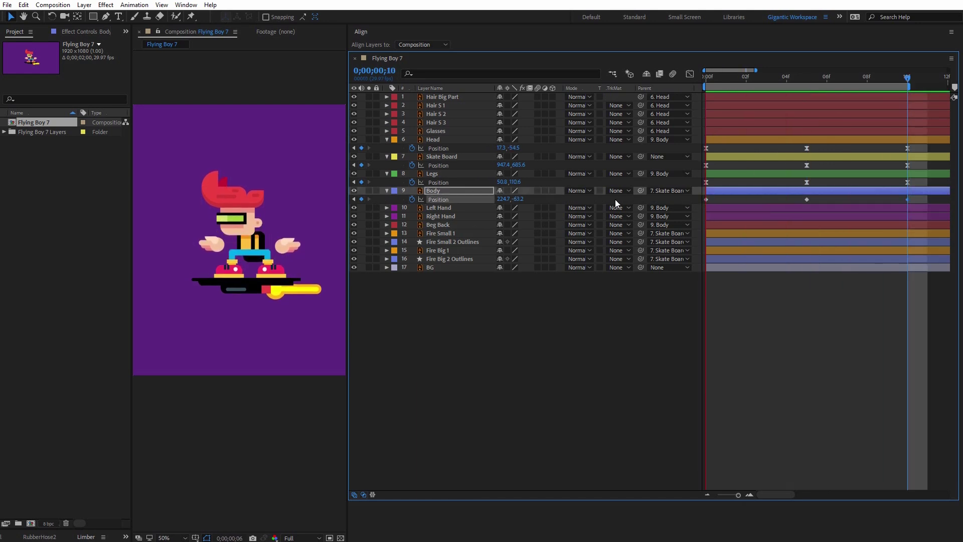
left_click(868, 201)
left_click_drag(933, 203, 690, 196)
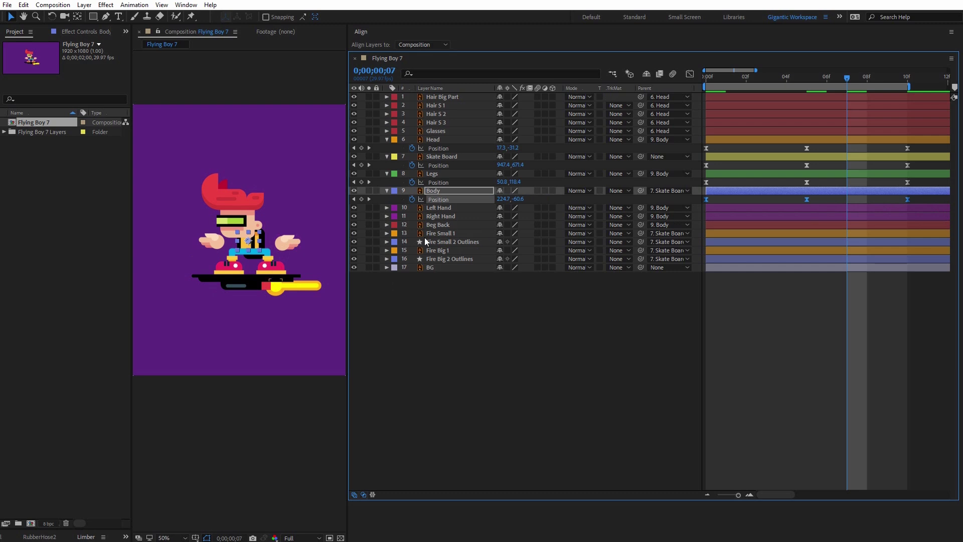
Parent the Right Hand layer to the Left Hand layer.
left_click(435, 224)
left_click(438, 209)
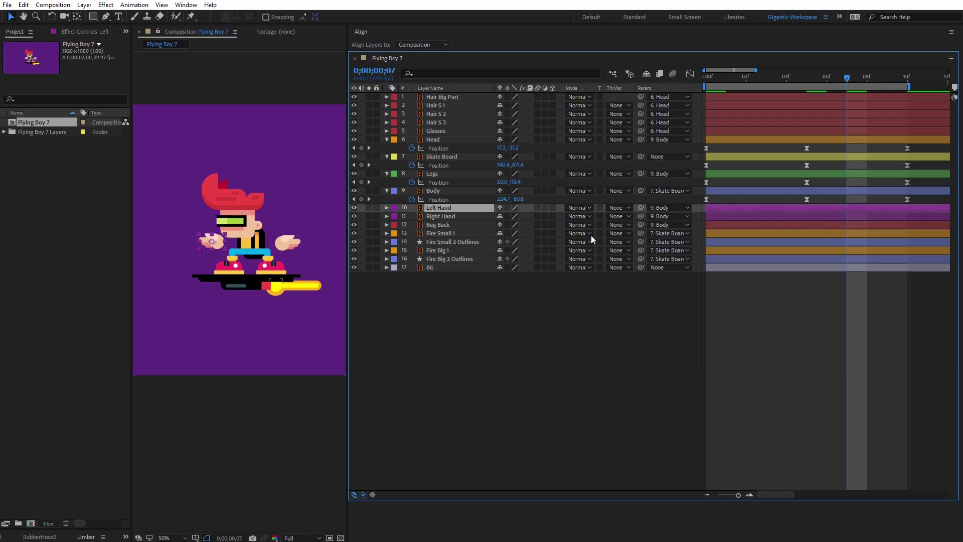
left_click(442, 216)
left_click_drag(640, 217, 436, 210)
Enable Position keyframing on the Left Hand layer at 0;00;00;00.
left_click(434, 209)
left_click(700, 77)
key("p")
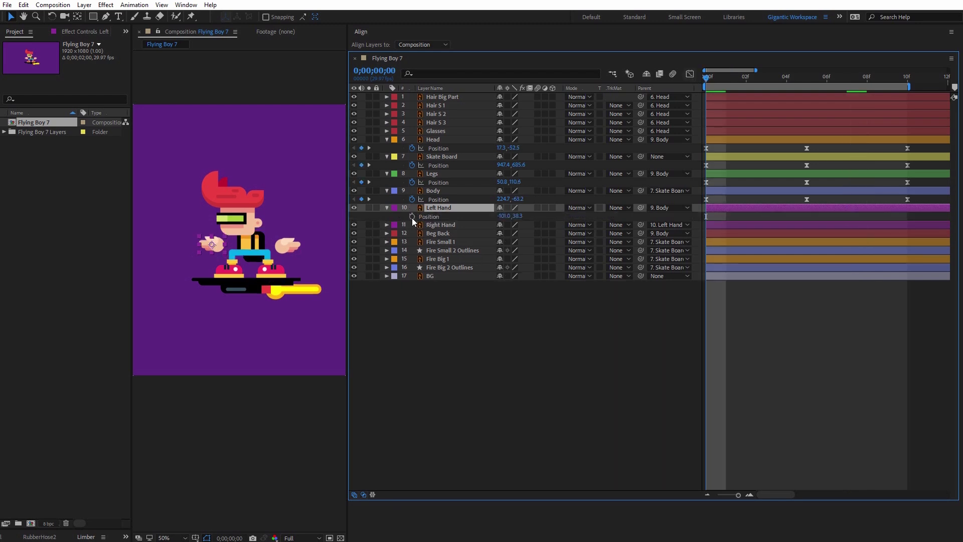
left_click(412, 217)
Lower the Left Hand layer to Position -101.0, 78.3 at 0;00;00;05.
left_click(806, 78)
key("Down")
key("Down")
key("Down")
key("Down")
key("Down")
key("Down")
key("Down")
key("Down")
key("Down")
key("Down")
key("Down")
key("Down")
key("Down")
key("Down")
key("Down")
key("Down")
key("Down")
key("Down")
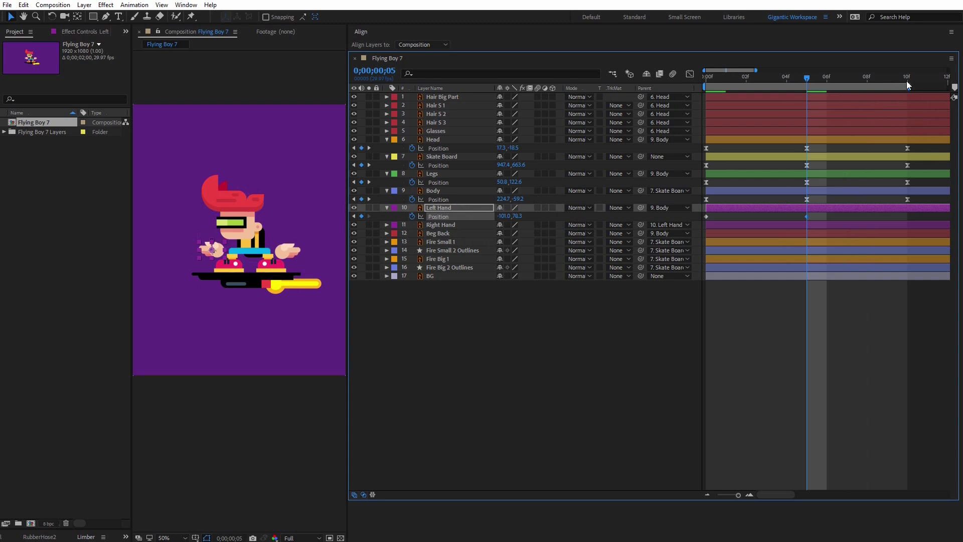
Return the Left Hand to its starting Position at 0;00;00;10, apply Easy Ease to its three keyframes and preview the animation.
left_click(907, 82)
key("shift+Up")
key("shift+Up")
key("shift+Up")
key("shift+Up")
left_click_drag(913, 215, 701, 222)
left_click(758, 363)
key("space")
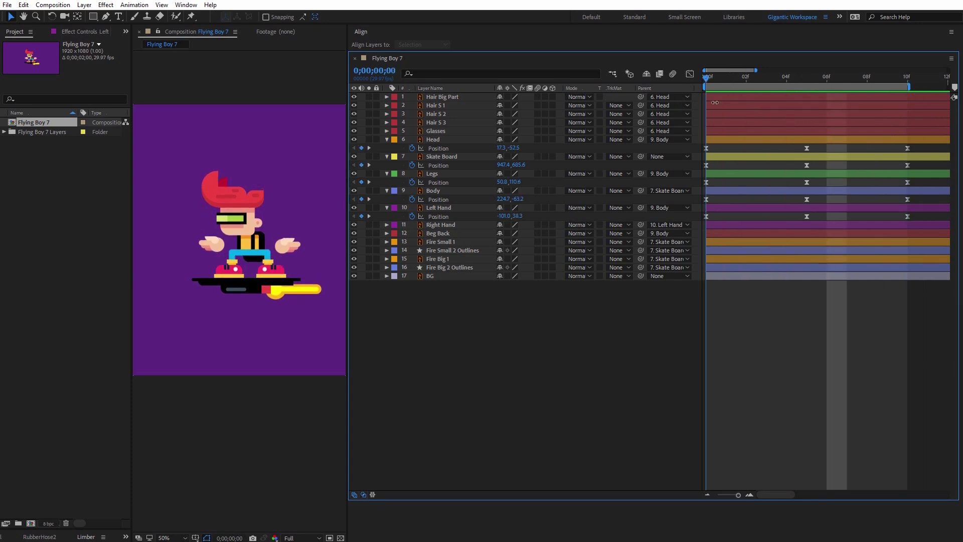
Raise the Left Hand's starting Position to -101.0, 22.3, replace its 0;00;00;10 keyframe with a copy of it and preview.
left_click(706, 216)
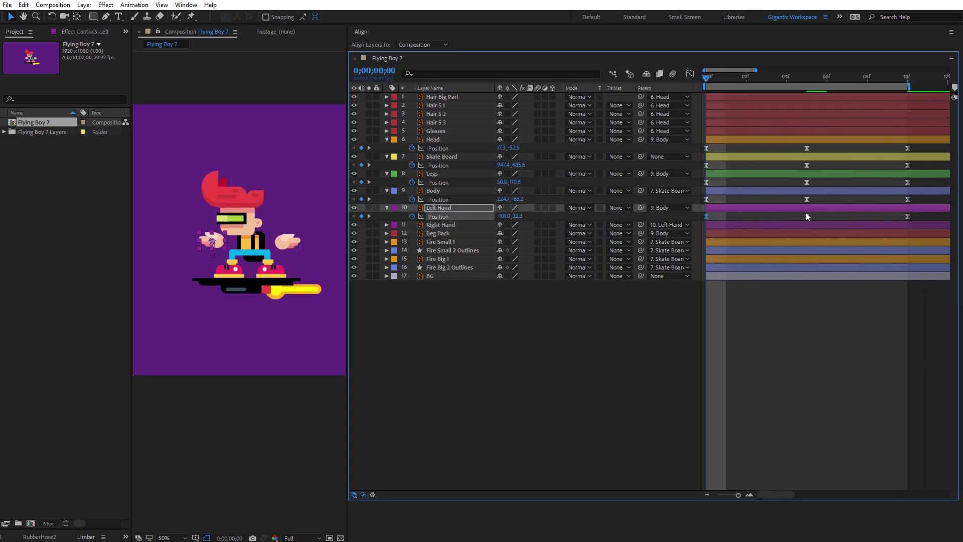
left_click(906, 77)
left_click(907, 216)
key("Delete")
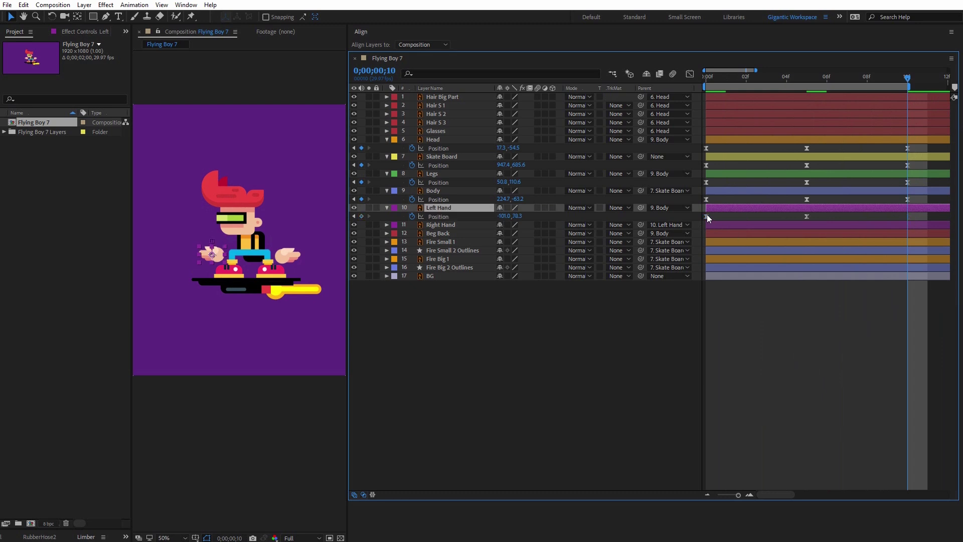
left_click(706, 216)
key("ctrl+c")
key("ctrl+v")
key("space")
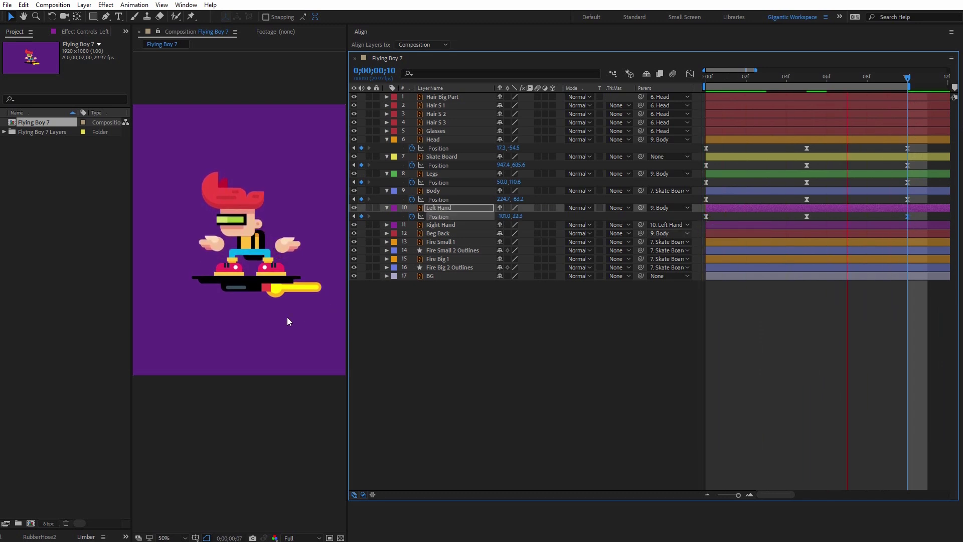
Enable Position keyframing on the Glasses layer at 0;00;00;00 and lower it to 45.0, 47.9 at 0;00;00;05.
left_click(712, 76)
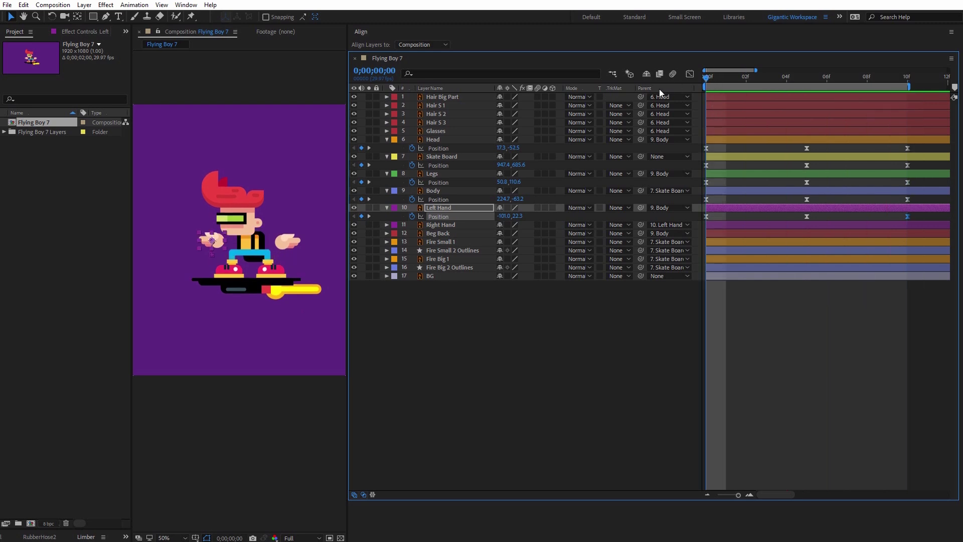
left_click(432, 131)
key("p")
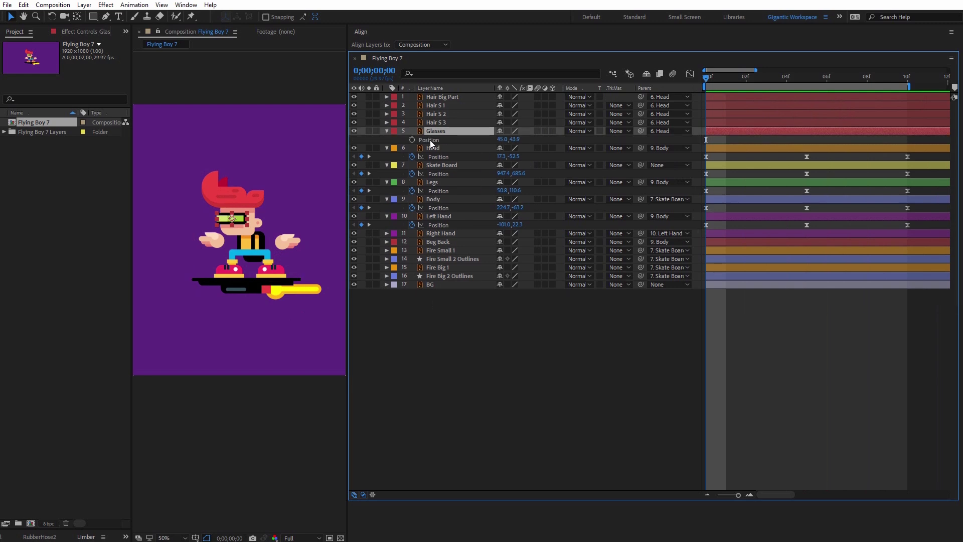
left_click(412, 139)
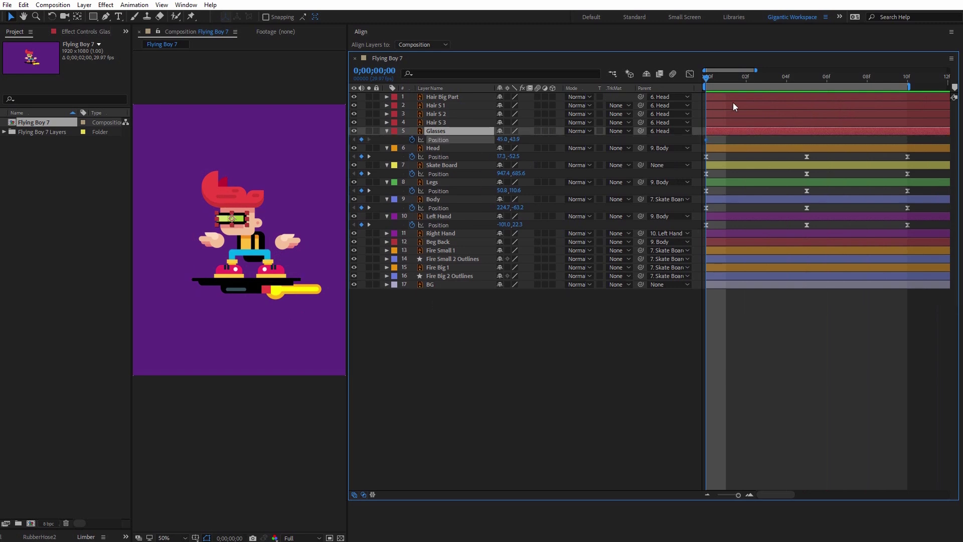
left_click(811, 76)
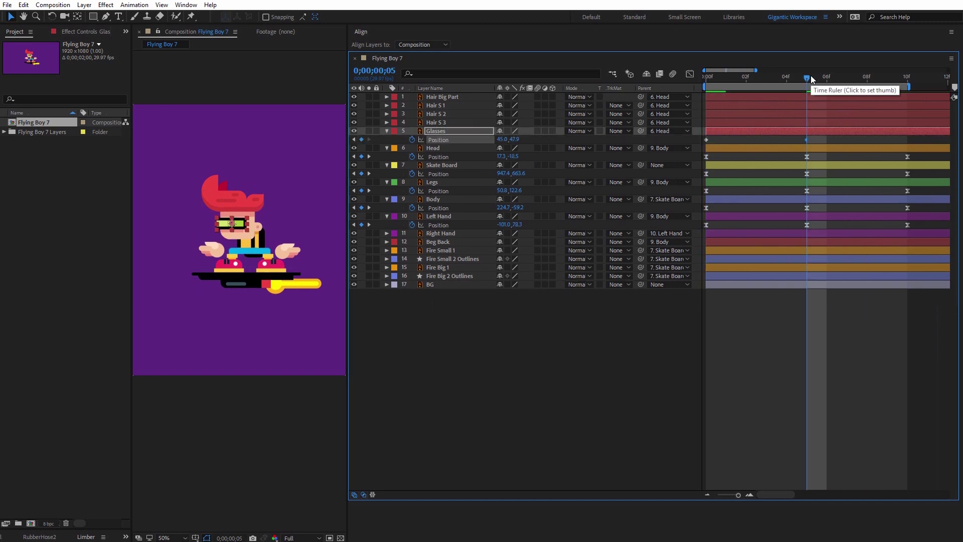
Return the Glasses to Position 45.0, 43.9 at 0;00;00;10, apply Easy Ease to the three keyframes and preview the animation.
left_click(908, 76)
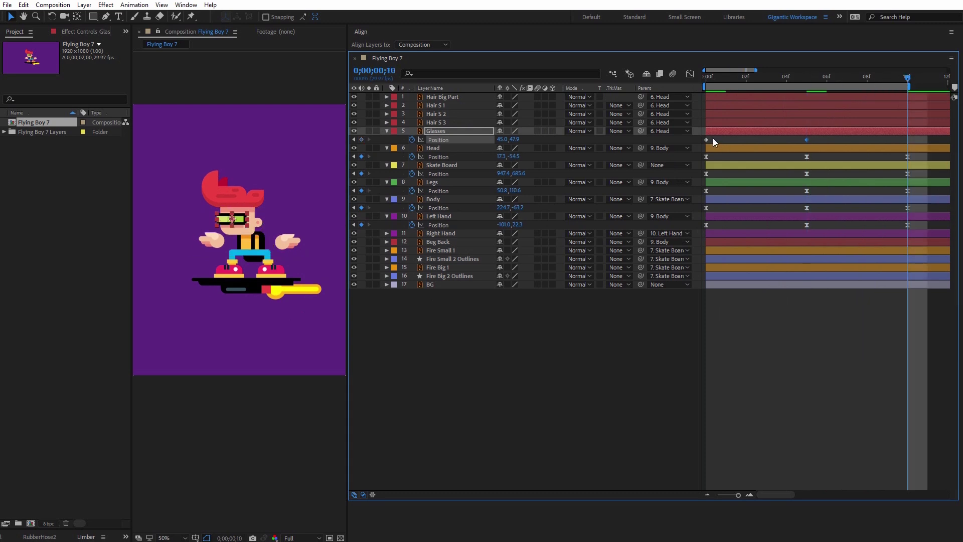
key("Up")
key("Up")
key("Up")
key("Up")
left_click_drag(914, 139, 694, 146)
key("space")
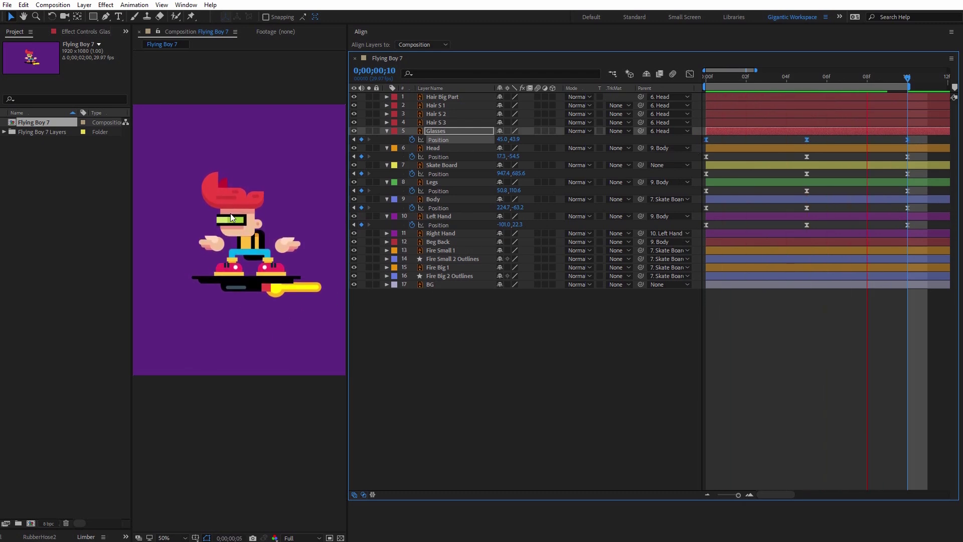
key("space")
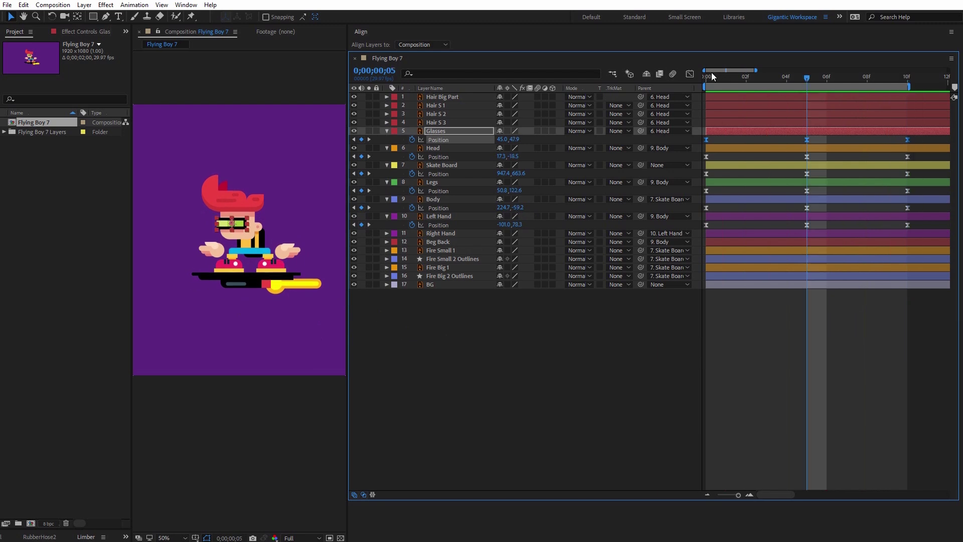
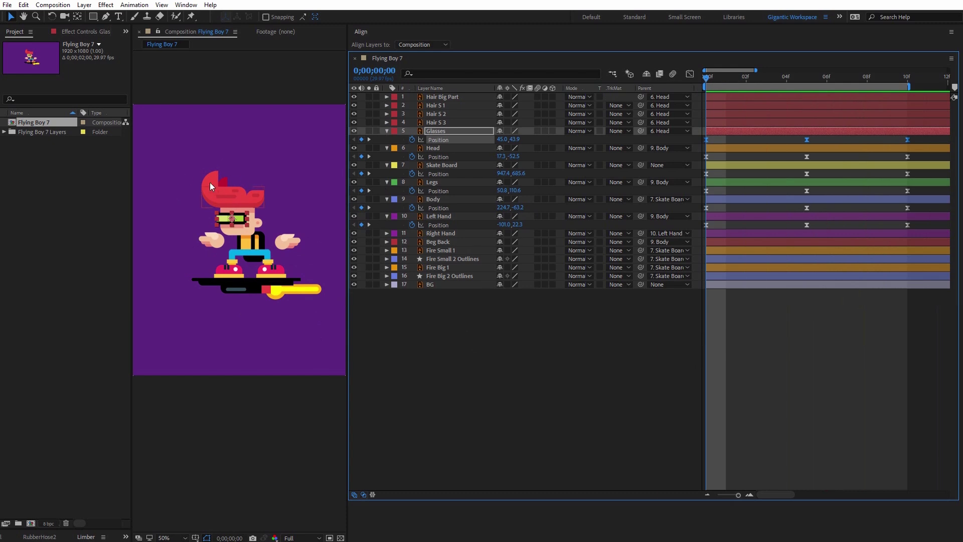
Enable Rotation keyframing on the Hair S 1 and Hair S 2 layers together at 0;00;00;00.
left_click(173, 538)
left_click(201, 445)
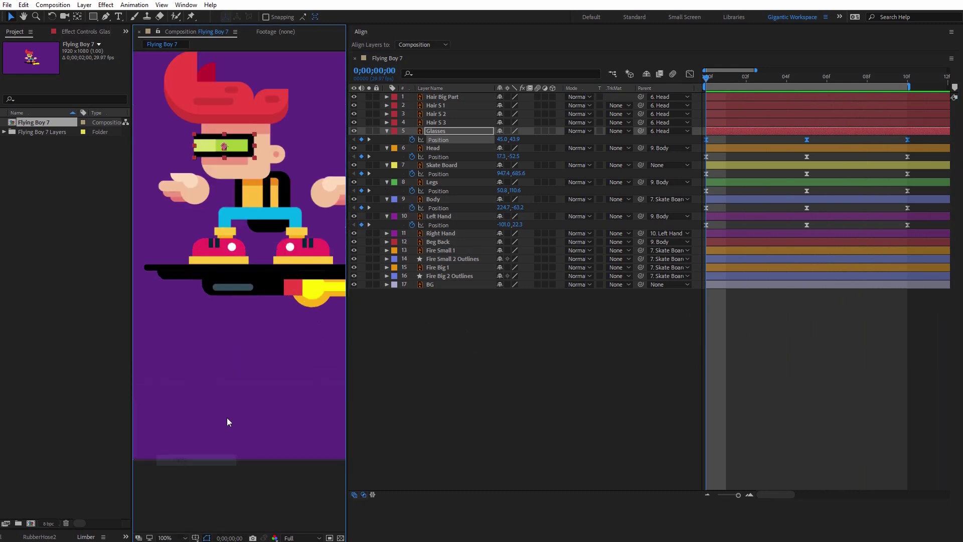
left_click(439, 107)
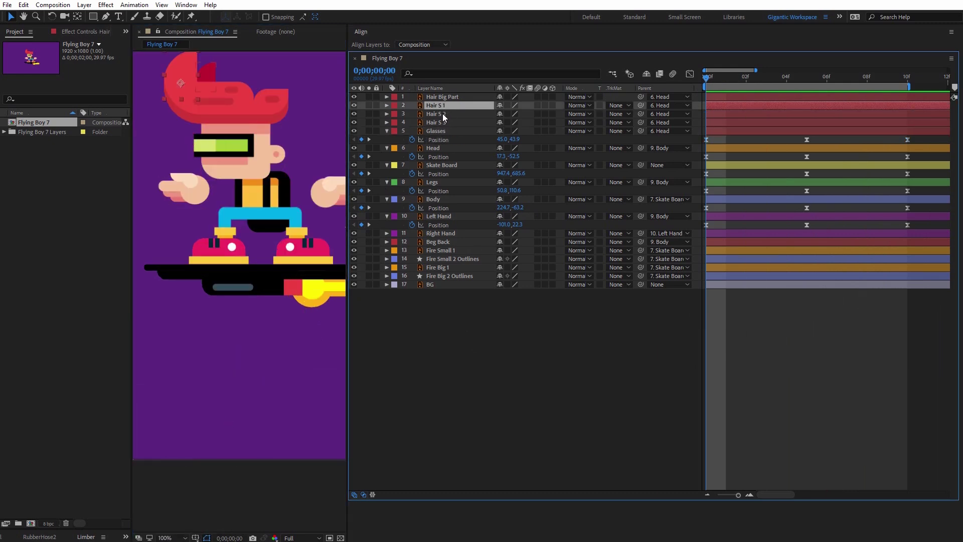
left_click(436, 116, "ctrl")
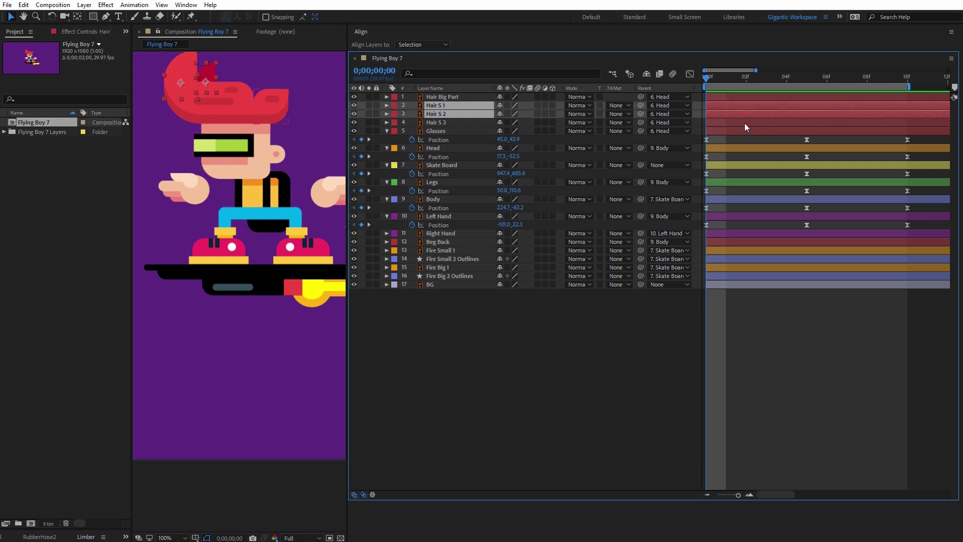
key("r")
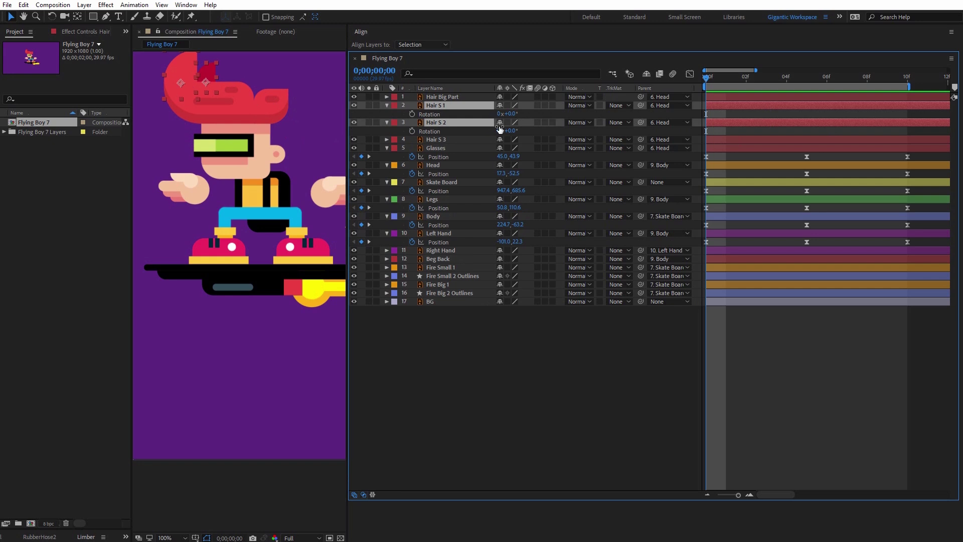
left_click(411, 114)
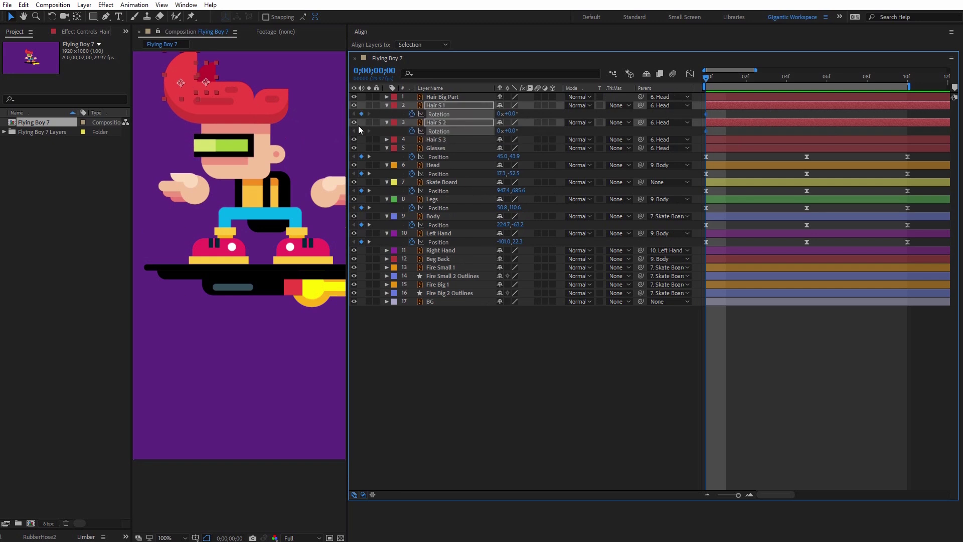
Set the starting Rotation of Hair S 1 and Hair S 2 to -30° at 0;00;00;00.
left_click(510, 113)
key("Return")
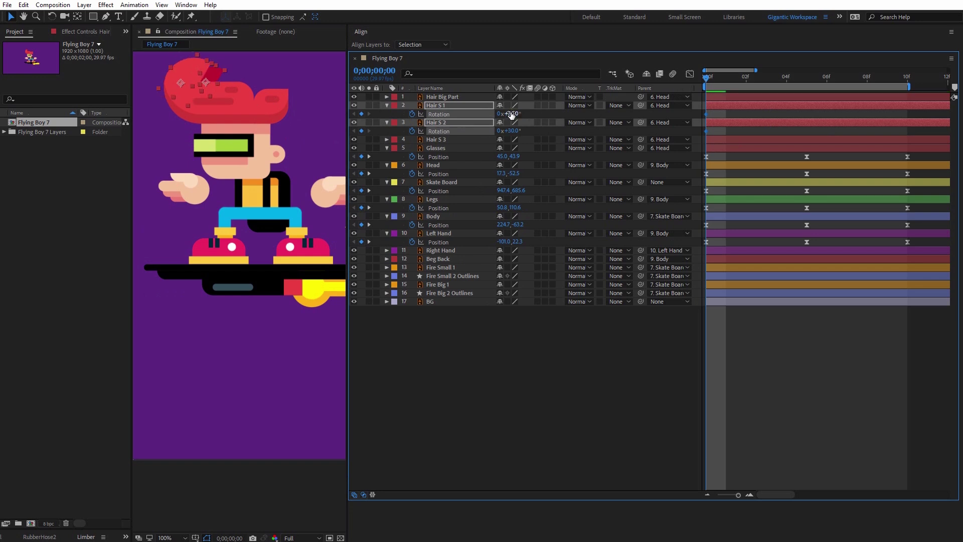
left_click(510, 113)
type("-30")
key("Return")
Rotate Hair S 1 and Hair S 2 to 30° at 0;00;00;05.
left_click(805, 78)
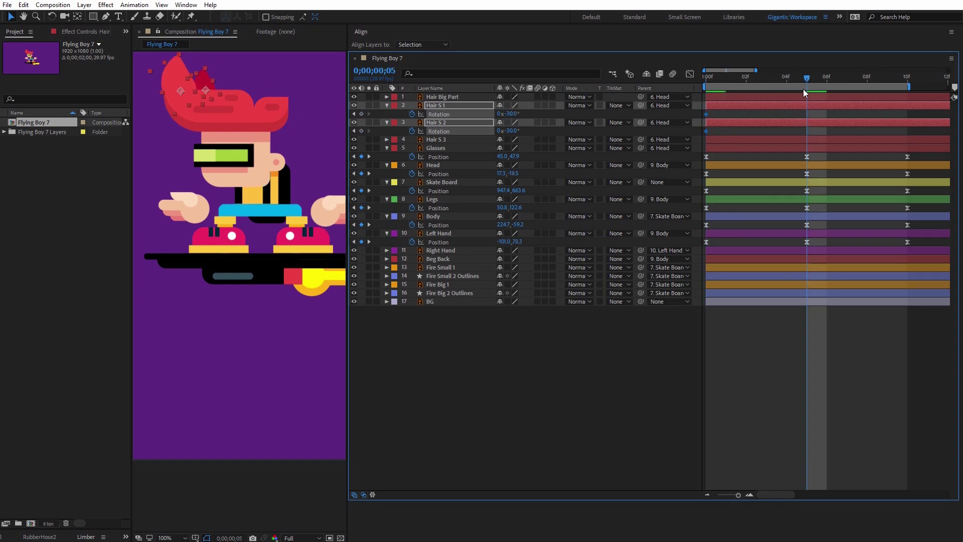
left_click(511, 114)
type("30")
key("Return")
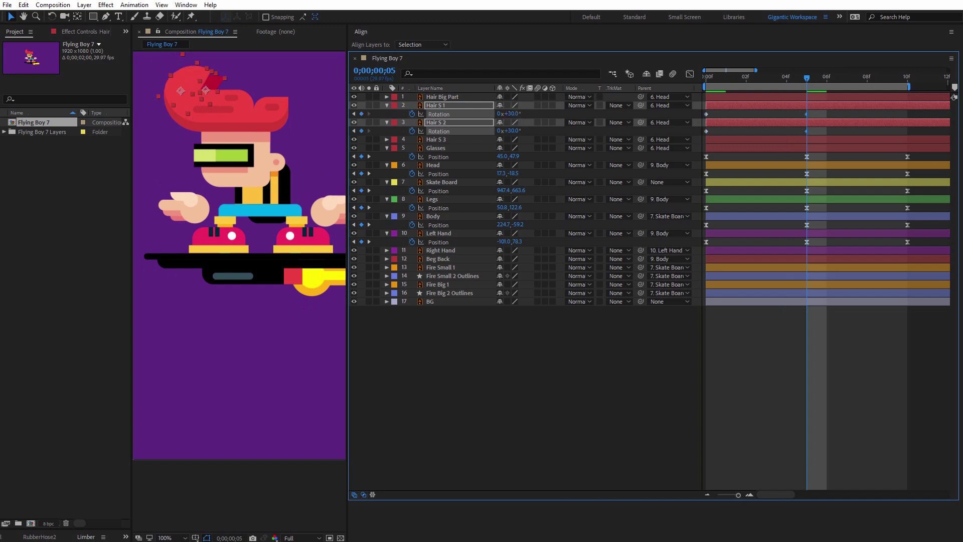
Rotate Hair S 1 and Hair S 2 back to -30° at 0;00;00;10.
left_click(908, 80)
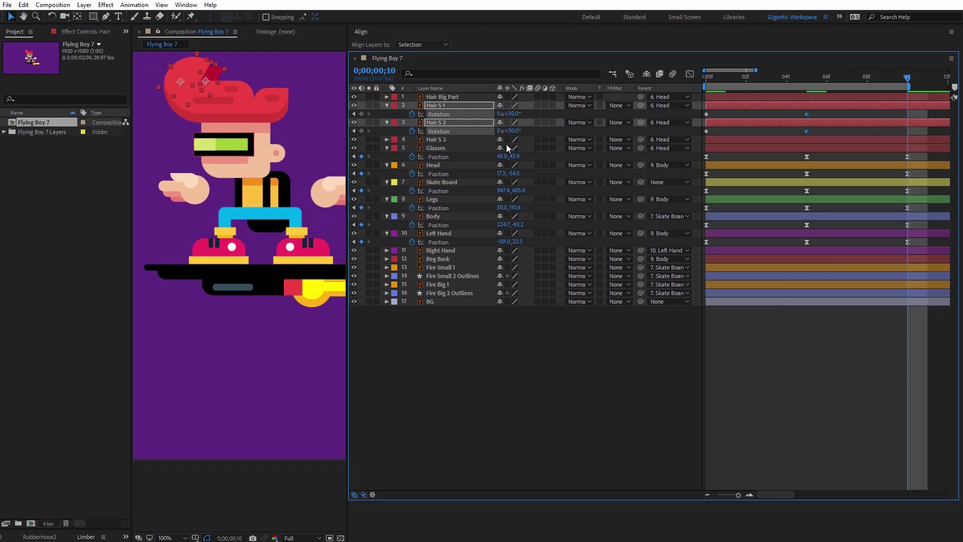
left_click(515, 113)
type("-30")
key("Return")
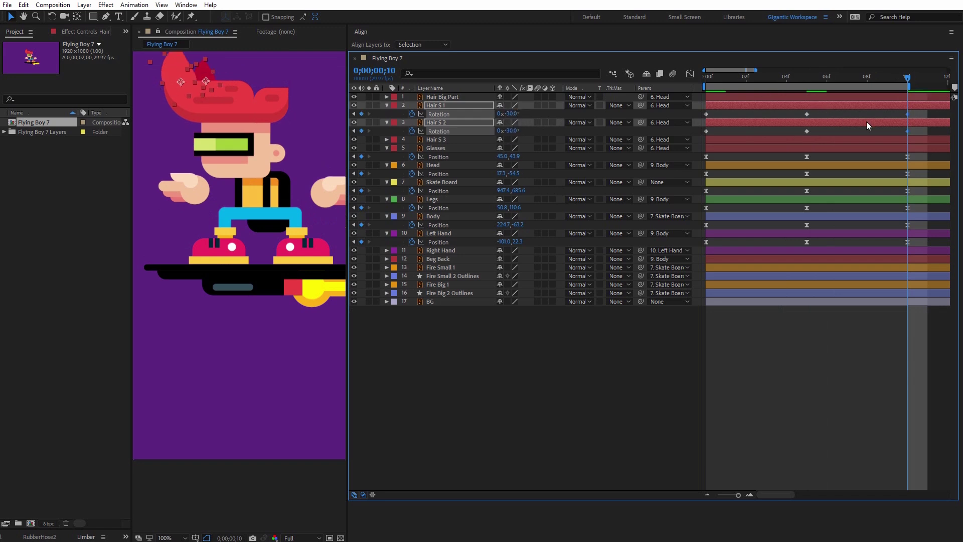
Apply Easy Ease to all Rotation keyframes of Hair S 1 and Hair S 2 and preview the hair motion.
left_click_drag(916, 112, 695, 140)
key("F9")
left_click(752, 347)
key("space")
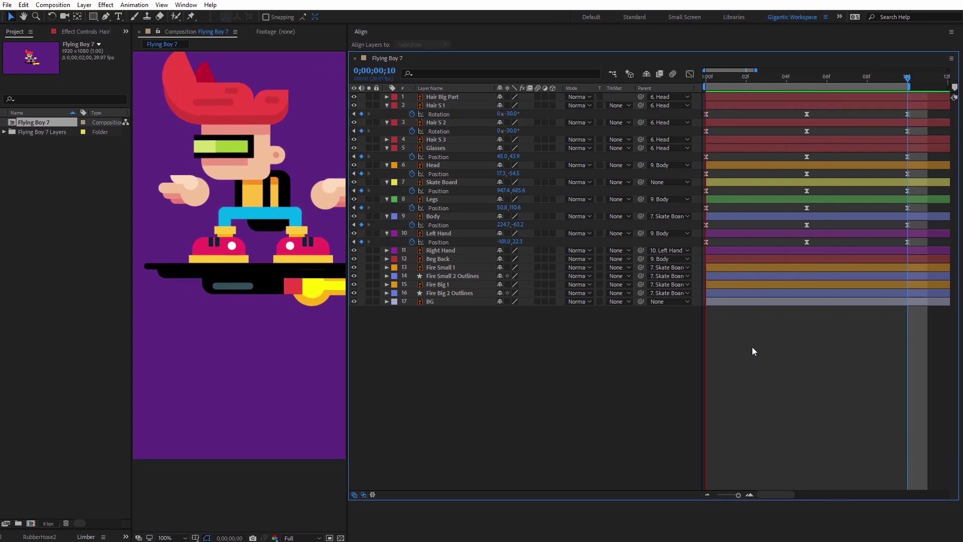
left_click(812, 77)
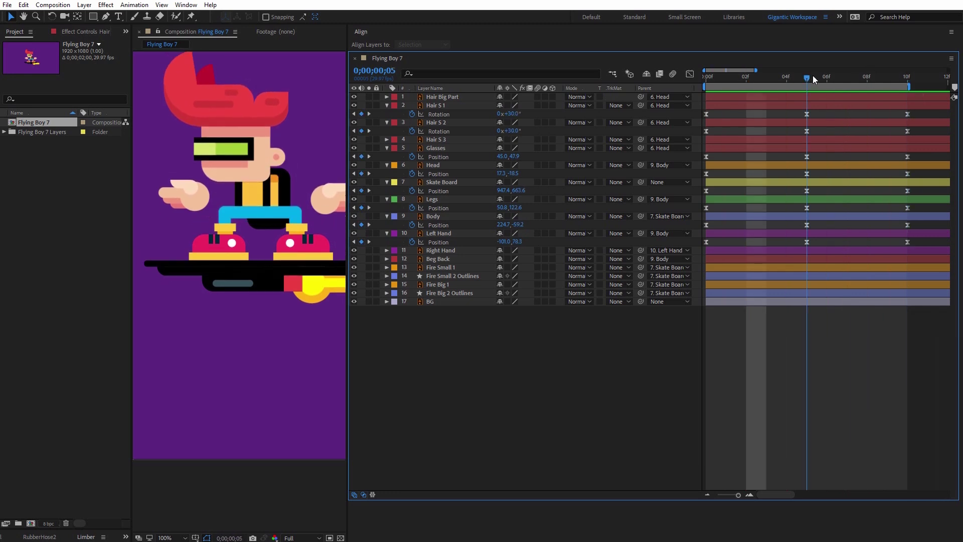
left_click(702, 77)
Add the expression loopOut("pingpong") to the Rotation of Hair S 2.
left_click(440, 114)
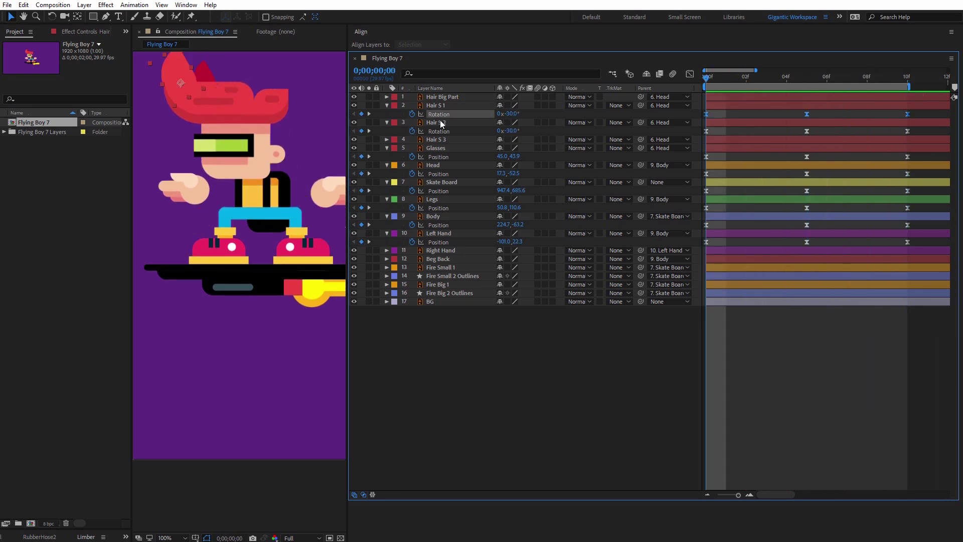
left_click(438, 123)
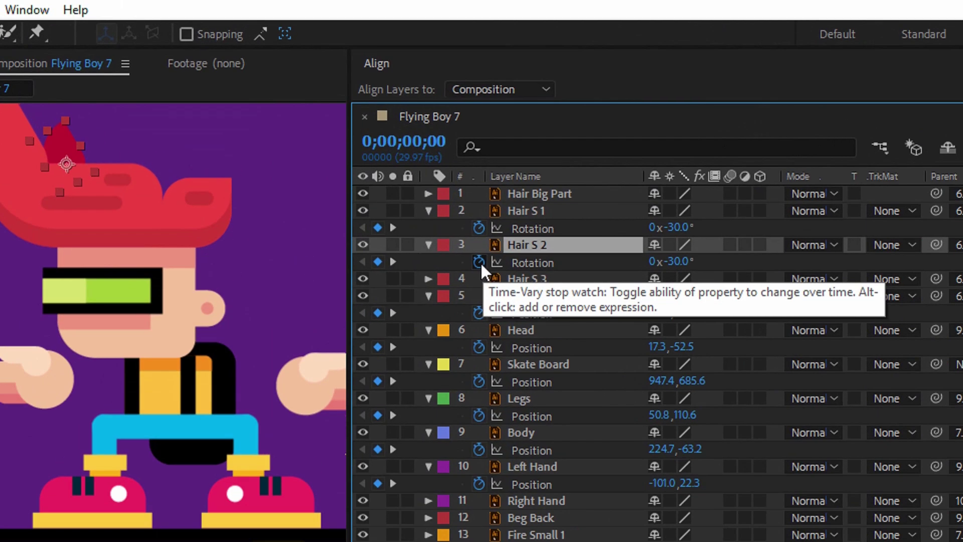
left_click(412, 131, "alt")
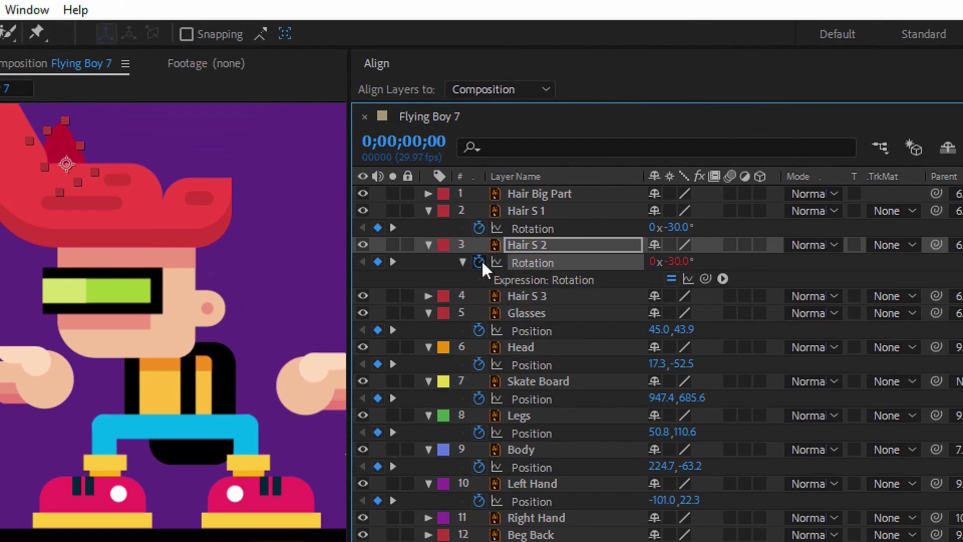
type("loopOut(\"pingpong")
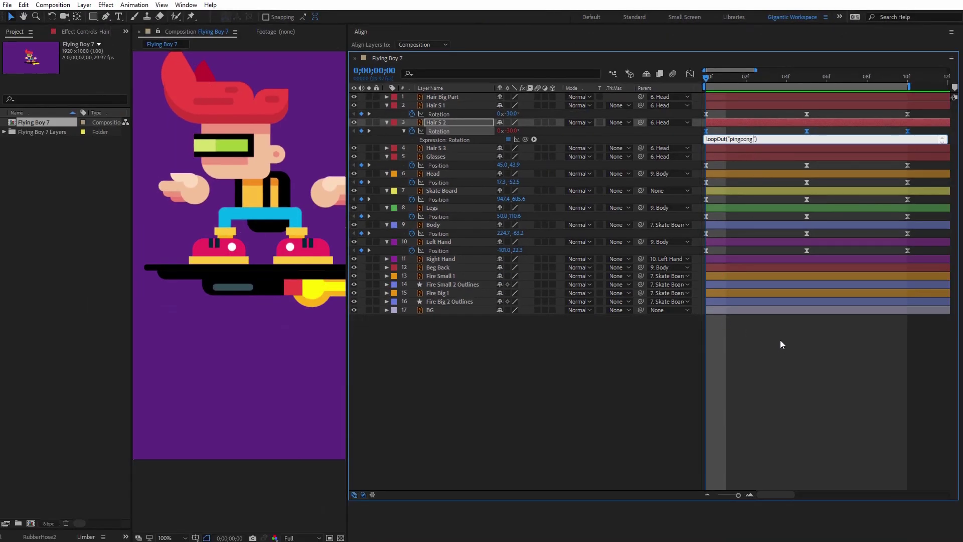
left_click(880, 250)
Shift the Hair S 2 layer 5 frames earlier in time and preview the offset hair motion.
left_click_drag(817, 124, 715, 124)
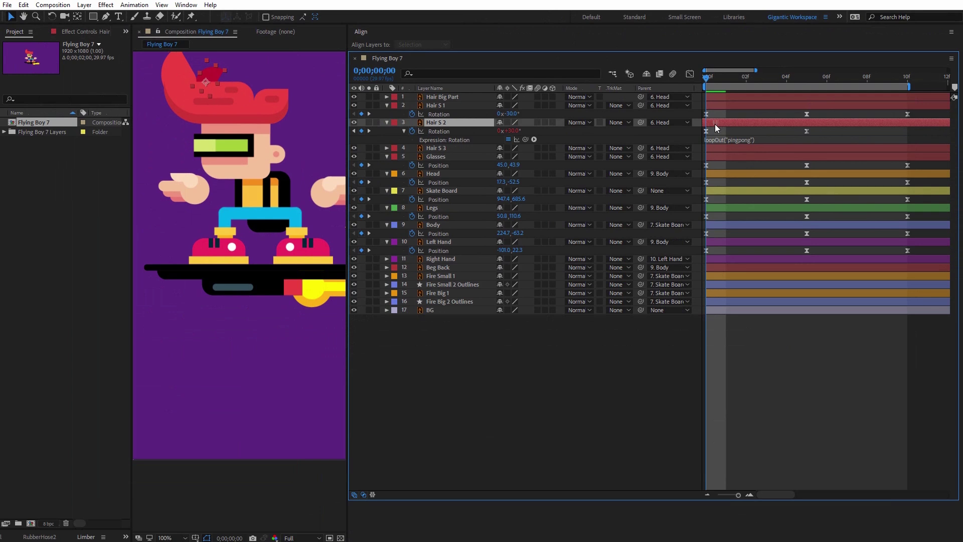
left_click(462, 382)
key("space")
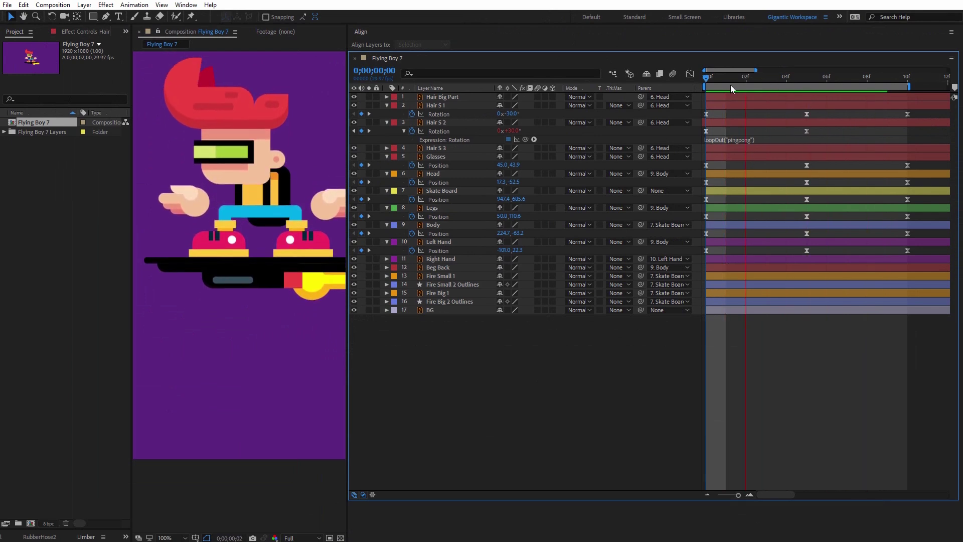
key("space")
left_click(707, 77)
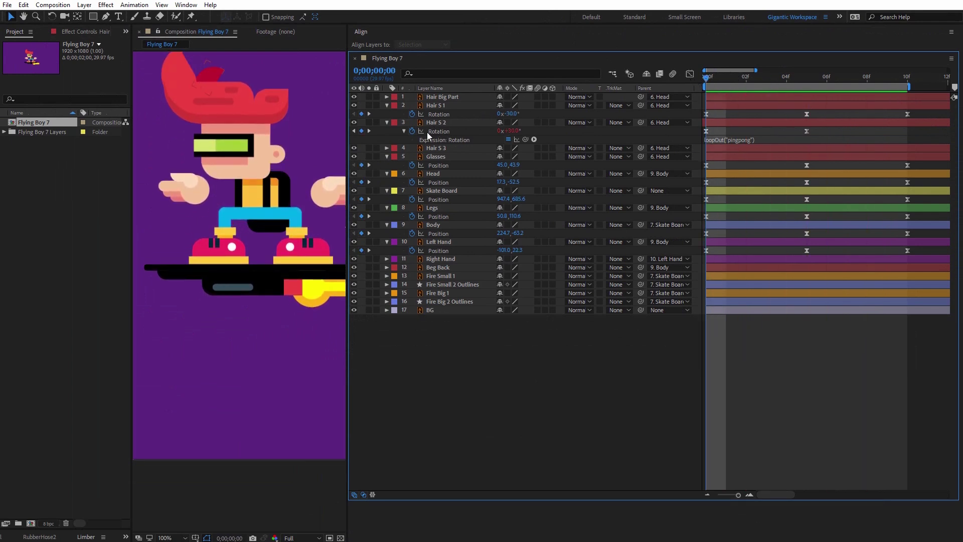
Keyframe the Rotation of Hair S 3 at 0° at 0;00;00;00 and -45° at 0;00;00;05.
left_click(433, 149)
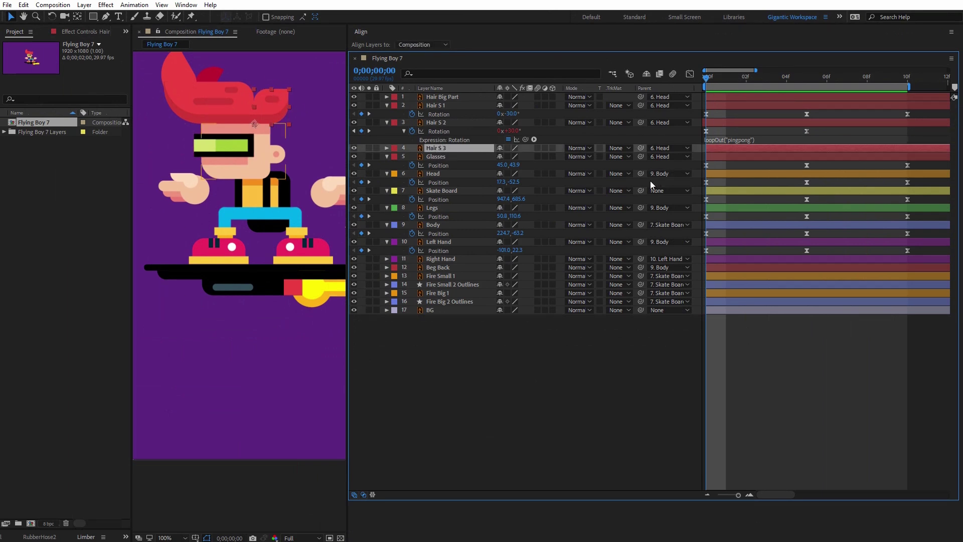
key("r")
left_click(411, 157)
left_click(808, 78)
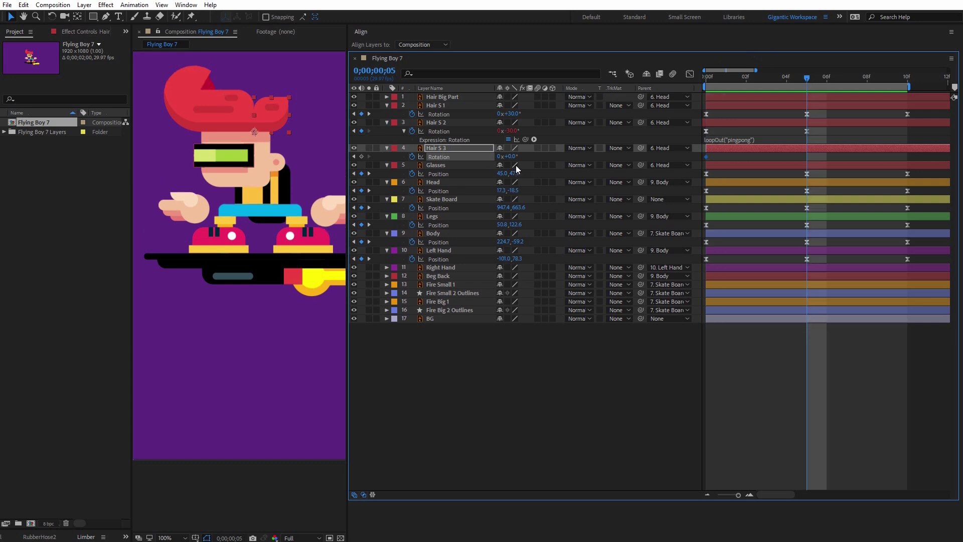
left_click_drag(517, 156, 499, 156)
left_click(511, 156)
key("Return")
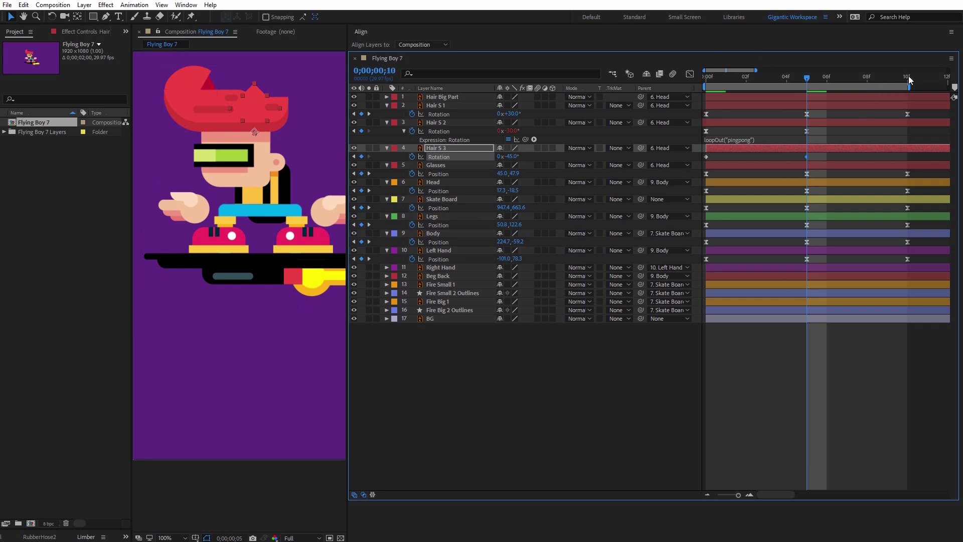
Copy the first Hair S 3 Rotation keyframe to 0;00;00;10, Easy Ease the Rotation keyframes and preview.
left_click(908, 76)
left_click(706, 157)
key("ctrl+c")
key("ctrl+v")
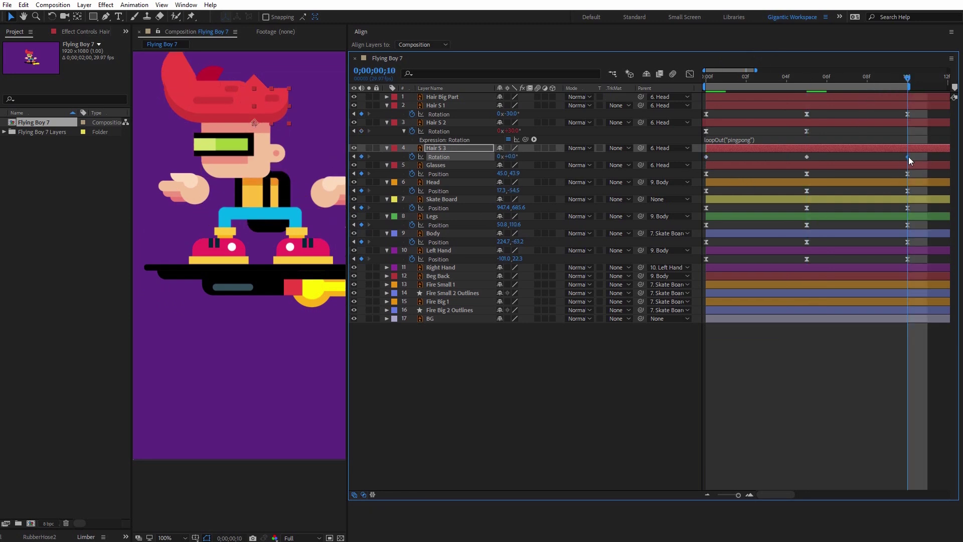
key("F9")
key("space")
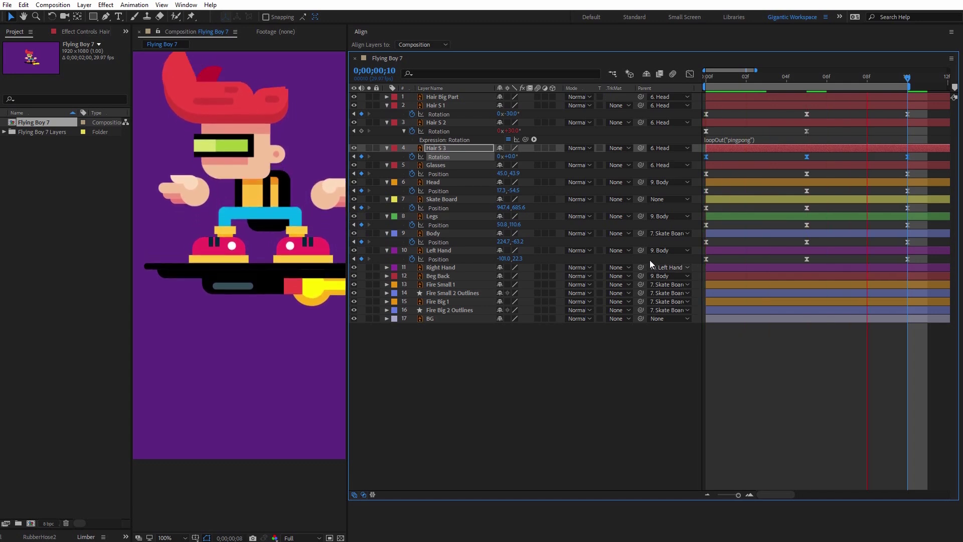
left_click(715, 76)
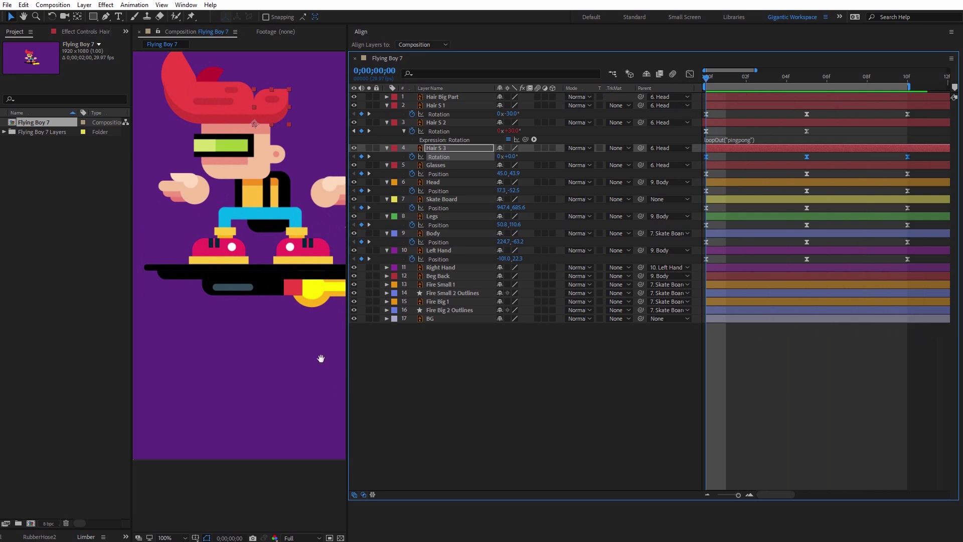
Keyframe the Scale of Fire Small 1 at 100% at 0;00;00;00 and 150% at 0;00;00;05.
key("h")
left_click_drag(321, 358, 229, 380)
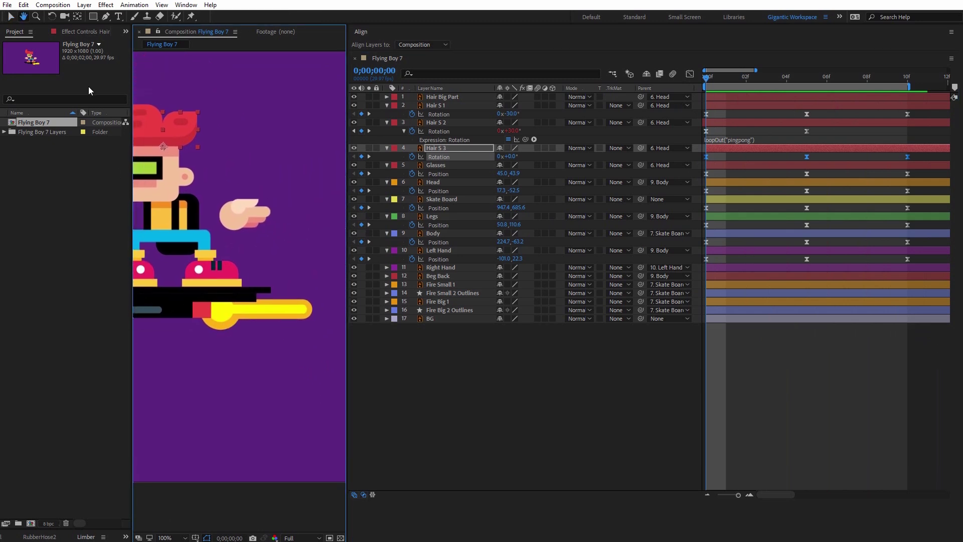
left_click(10, 17)
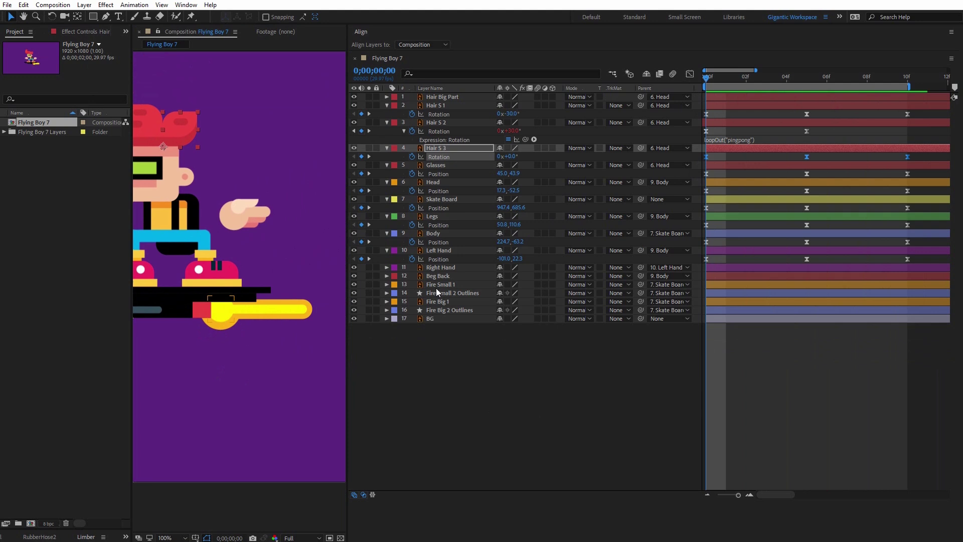
left_click(435, 286)
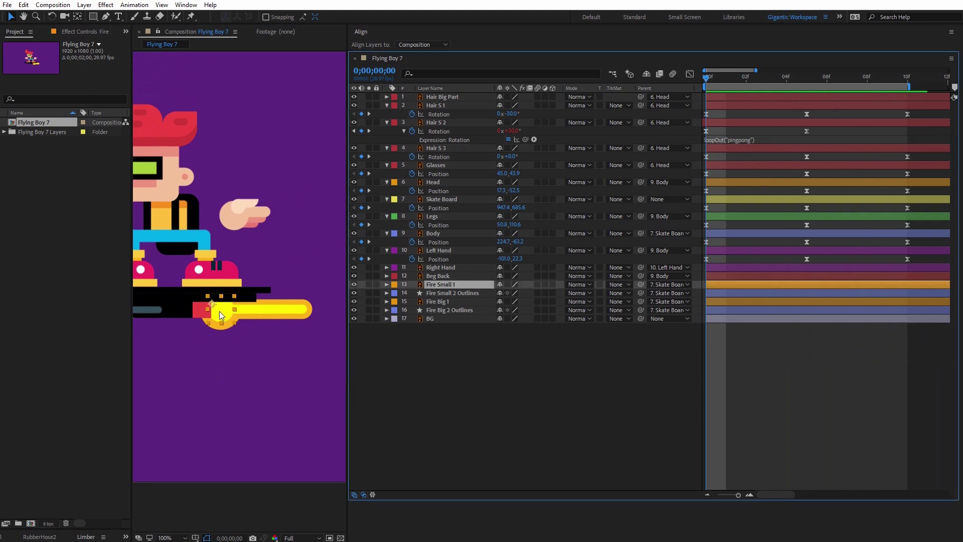
key("s")
left_click(412, 293)
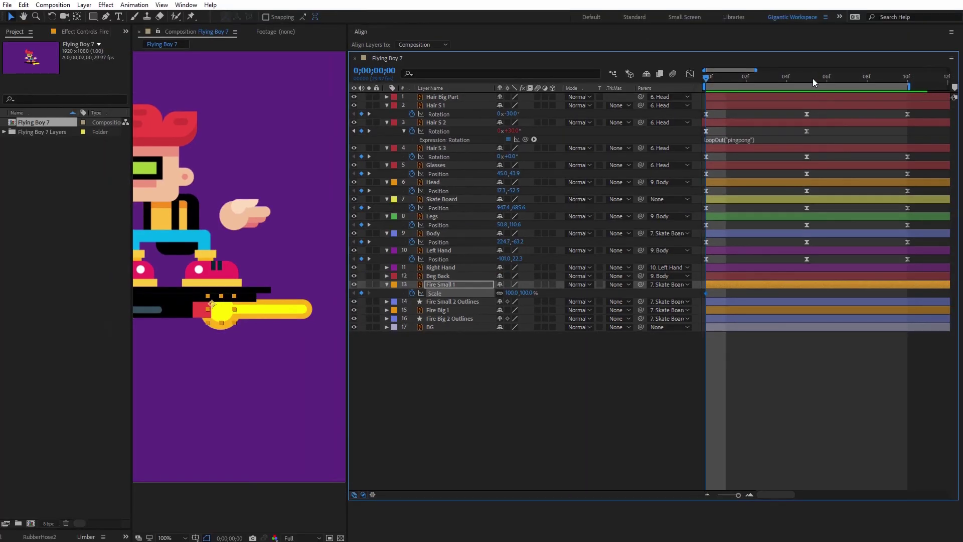
left_click(823, 0)
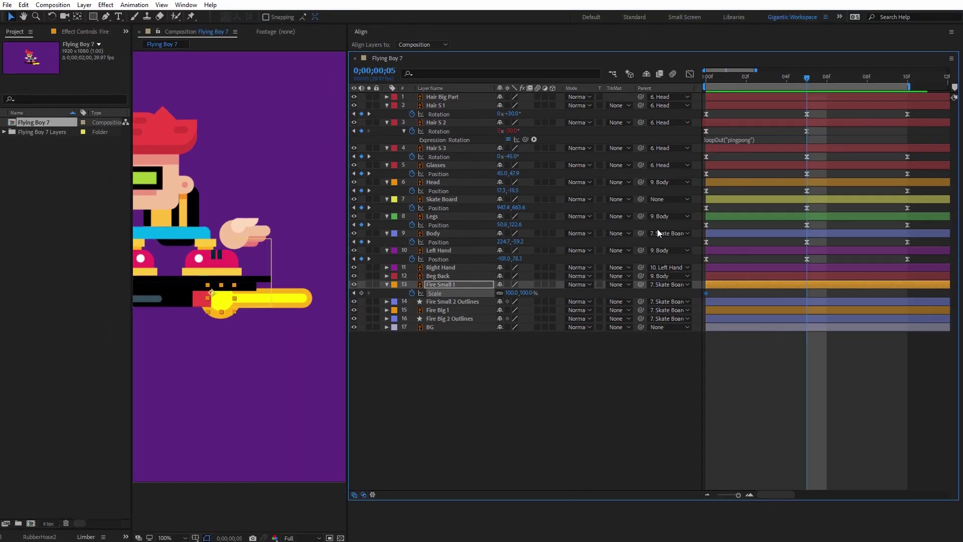
left_click(524, 293)
type("150")
key("Return")
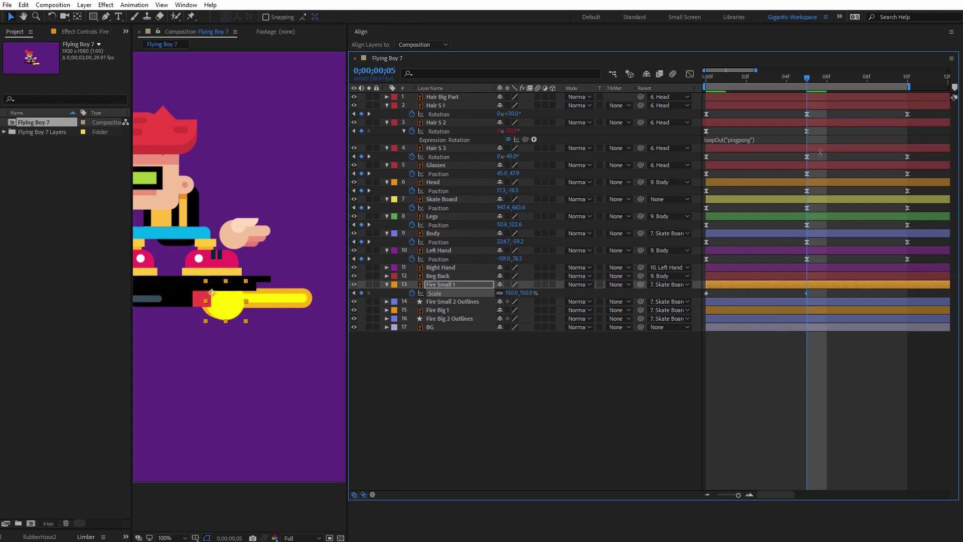
Copy the first Fire Small 1 Scale keyframe to 0;00;00;10, Easy Ease all three keyframes and preview.
left_click(920, 79)
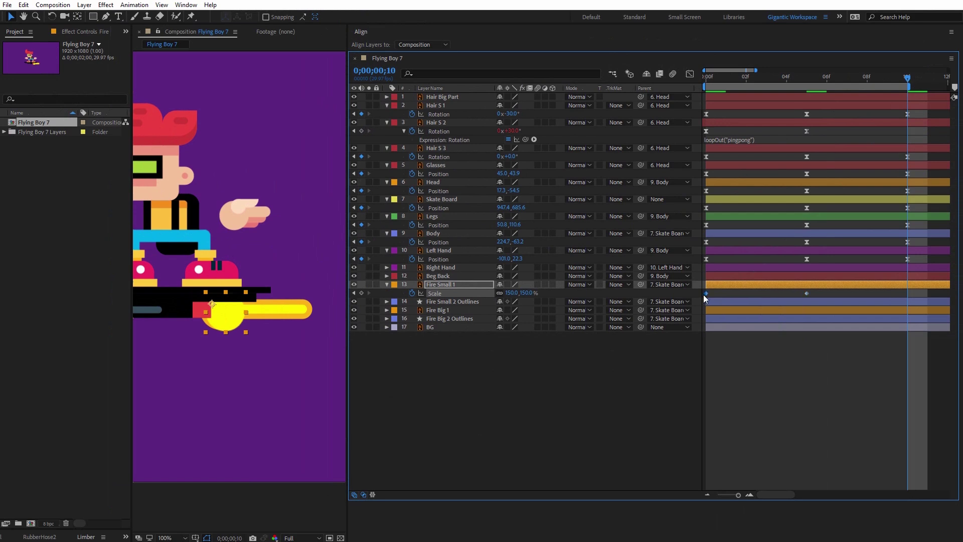
key("ctrl+v")
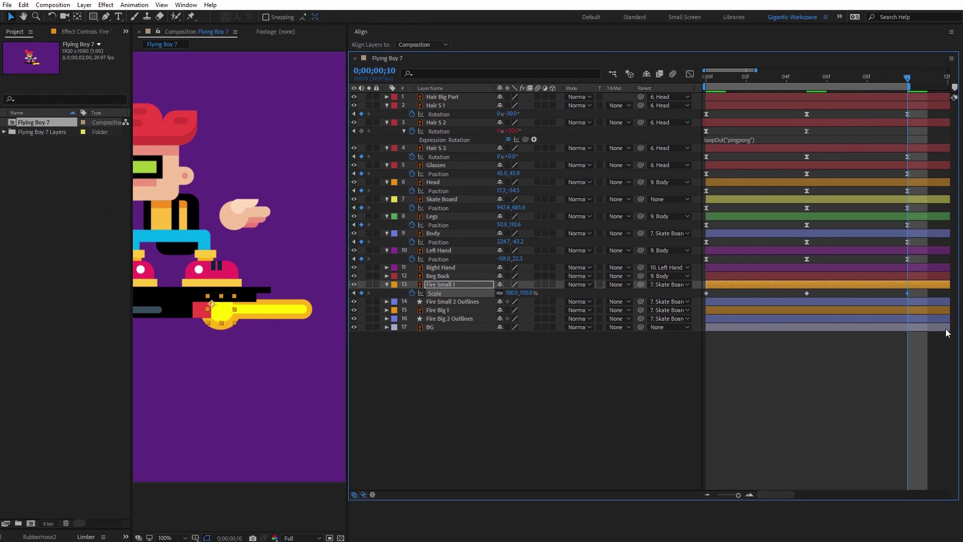
left_click_drag(923, 294, 701, 296)
key("F9")
key("space")
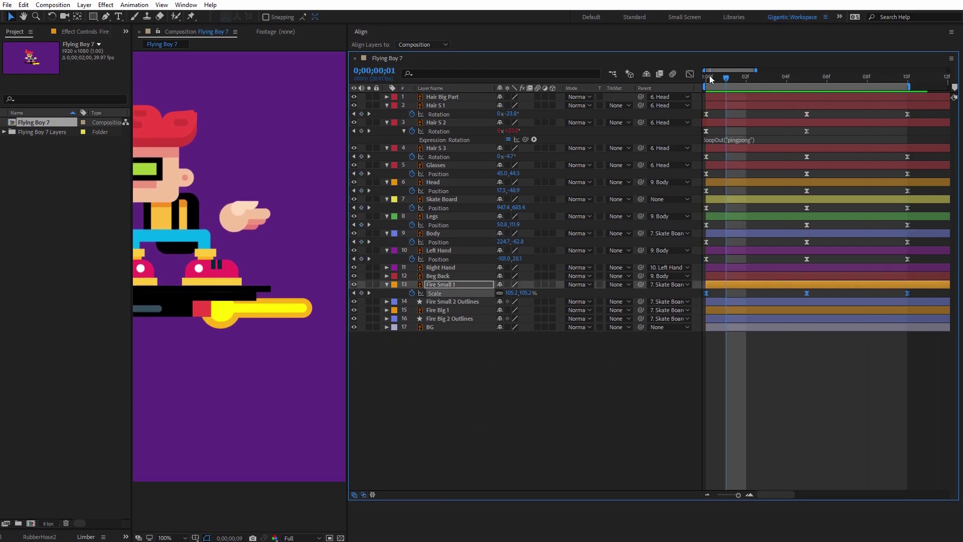
key("space")
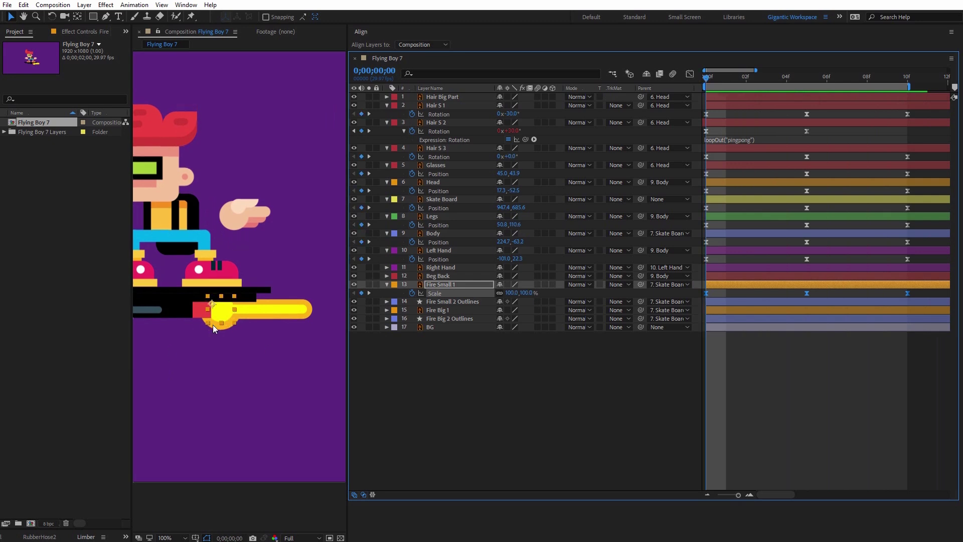
Keyframe the Scale of Fire Big 1 at 100% at 0;00;00;00 and 150% at 0;00;00;05.
key("ctrl+Down")
key("ctrl+Down")
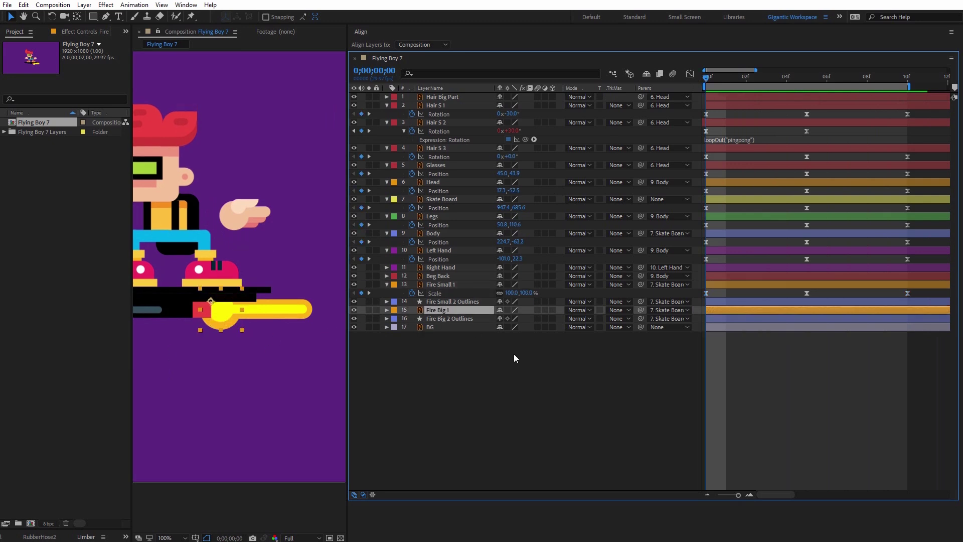
key("s")
left_click(411, 318)
left_click(815, 79)
left_click(527, 318)
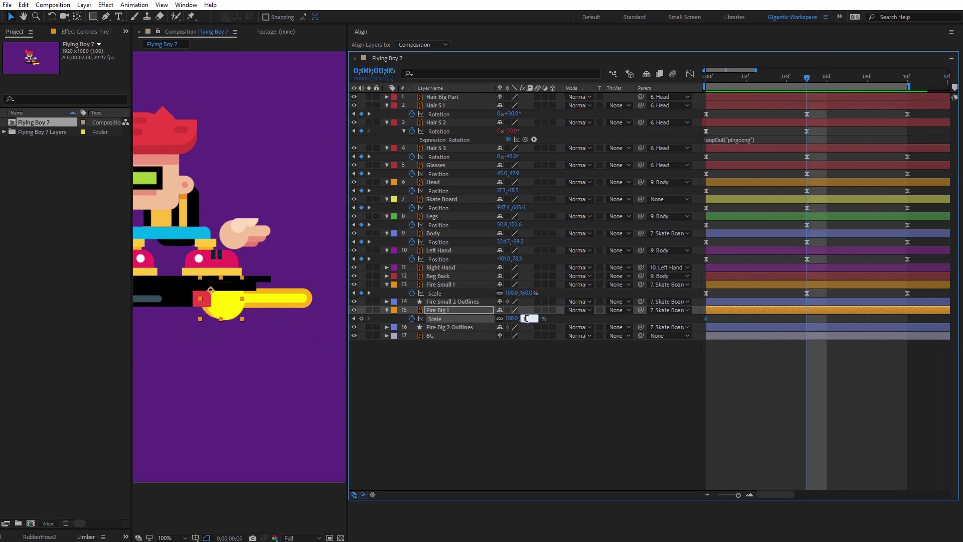
type("150")
key("Return")
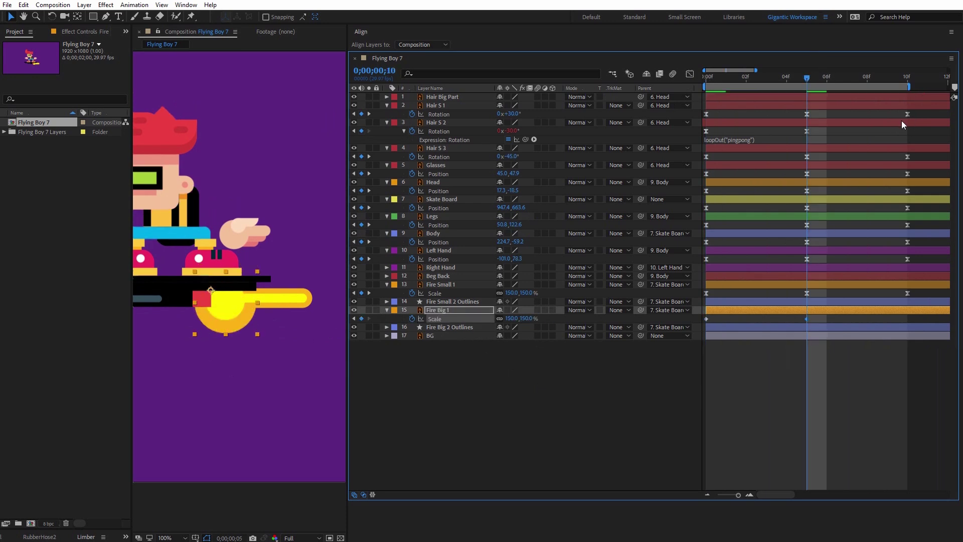
Copy the first Fire Big 1 Scale keyframe to 0;00;00;10, Easy Ease all three keyframes and return to 0;00;00;00.
left_click(907, 79)
left_click(706, 318)
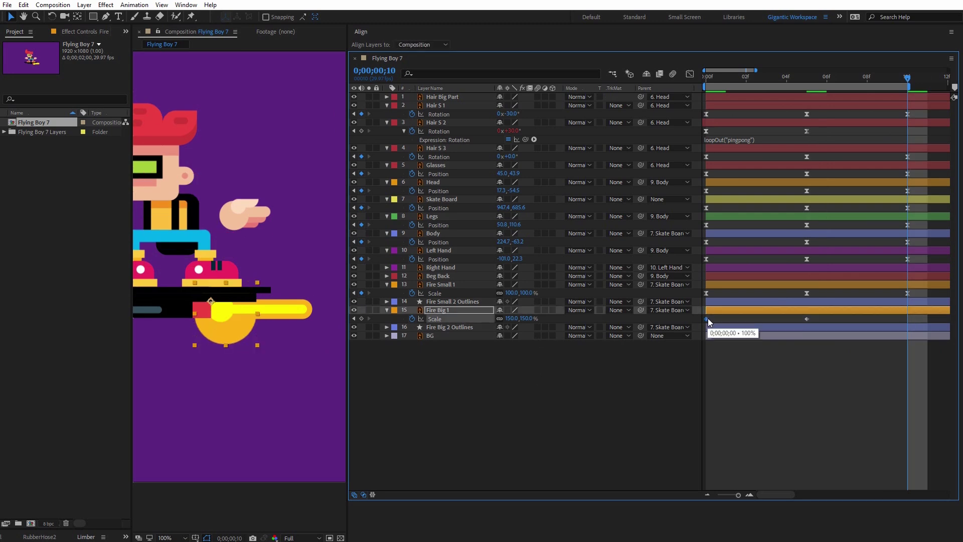
key("ctrl+c")
key("ctrl+v")
left_click_drag(919, 318, 700, 323)
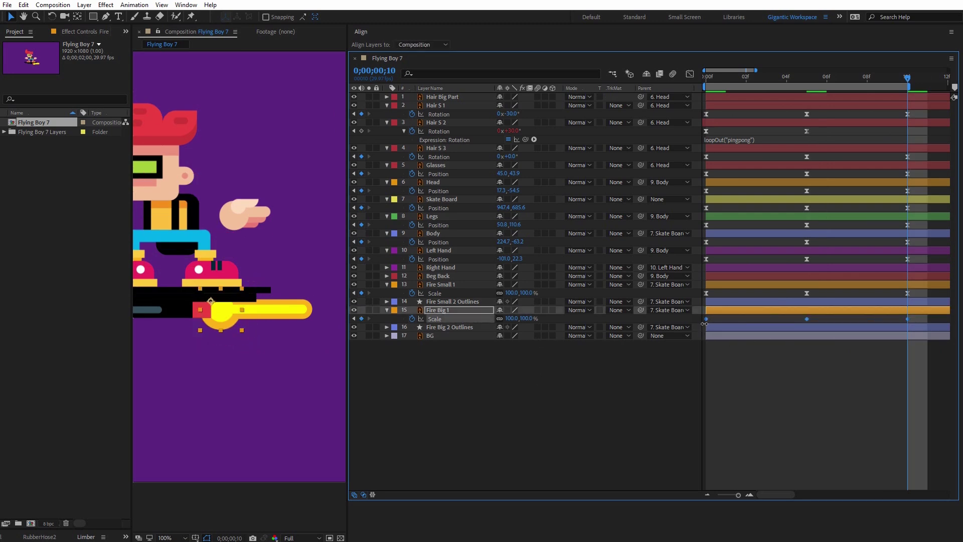
left_click(706, 79)
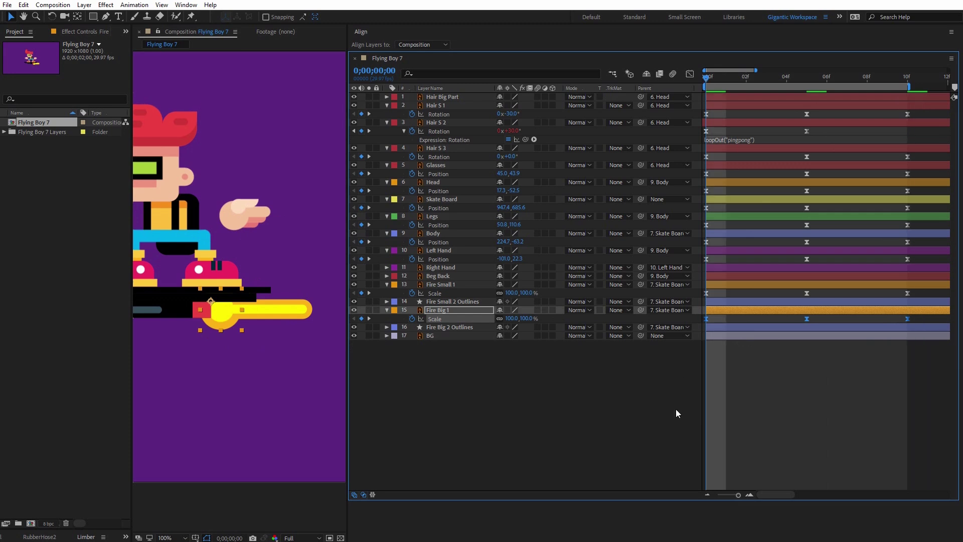
Copy the loopOut("pingpong") expression from the Rotation of Hair S 2 to the Scale of Fire Big 1.
left_click(737, 140)
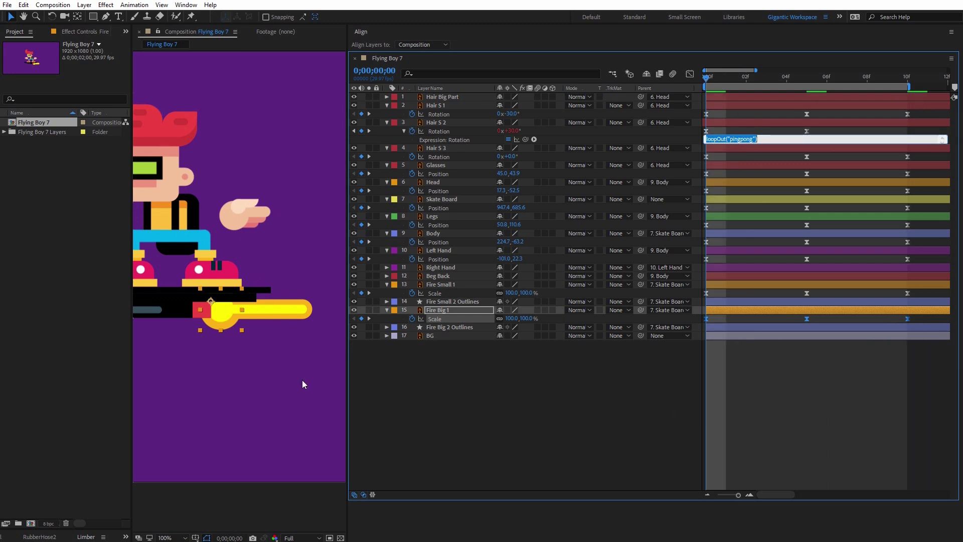
key("ctrl+c")
left_click(412, 318, "alt")
key("ctrl+v")
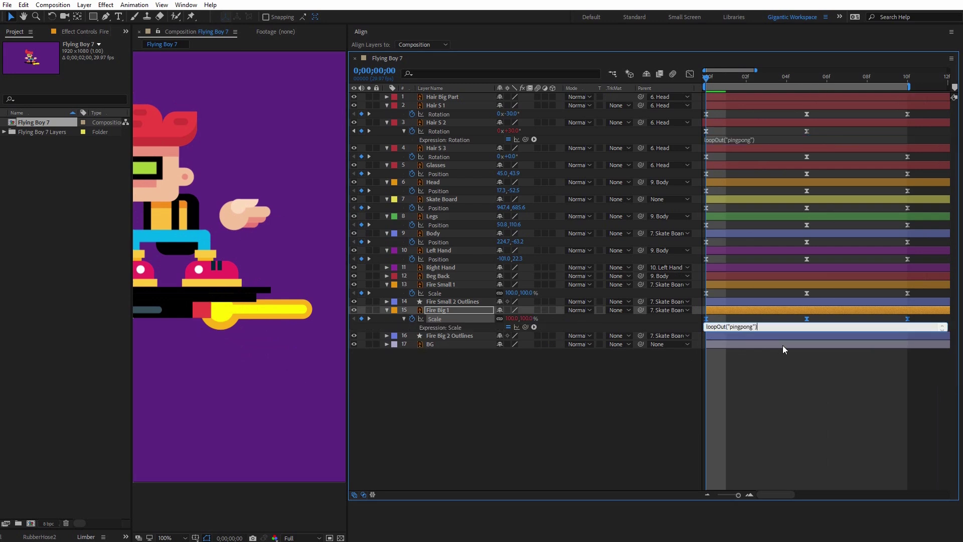
left_click(779, 350)
Shift the Fire Big 1 layer 5 frames earlier in time.
left_click(835, 312)
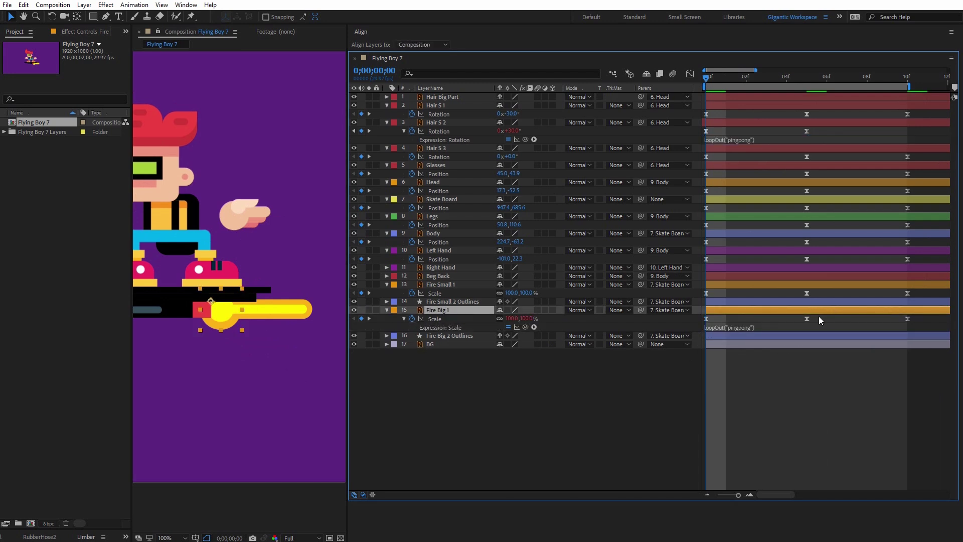
left_click_drag(814, 310, 728, 317)
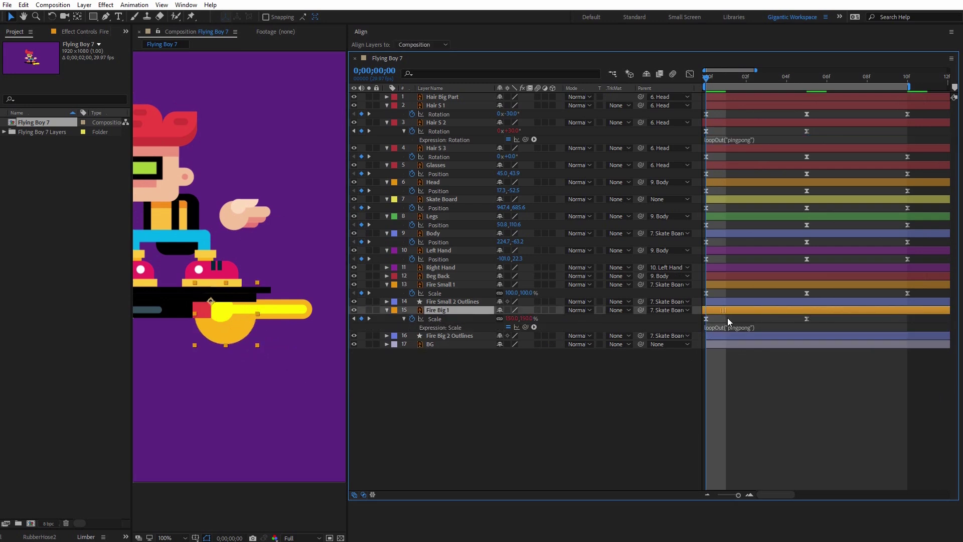
Preview the looping animation with the offset Fire Big 1 layer and return to 0;00;00;00.
left_click(595, 417)
key("space")
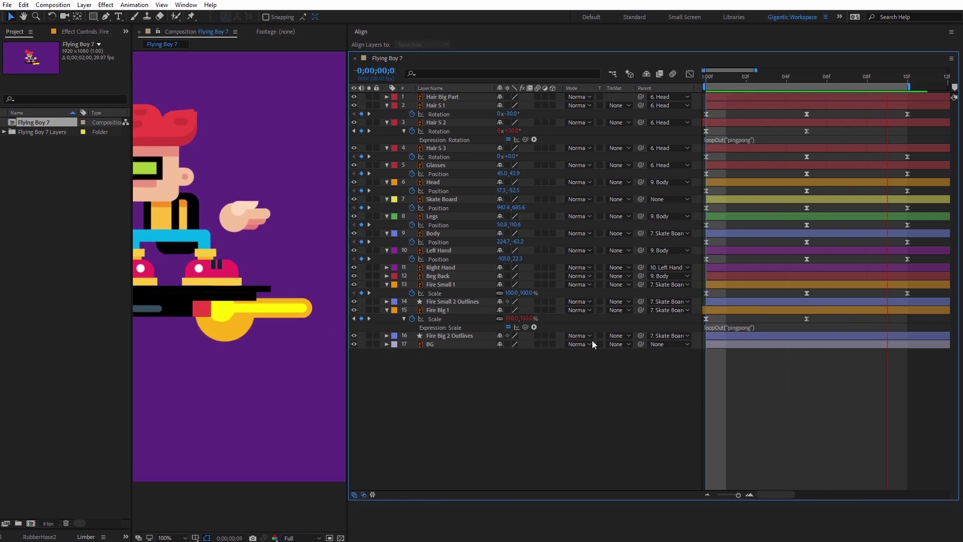
left_click(703, 77)
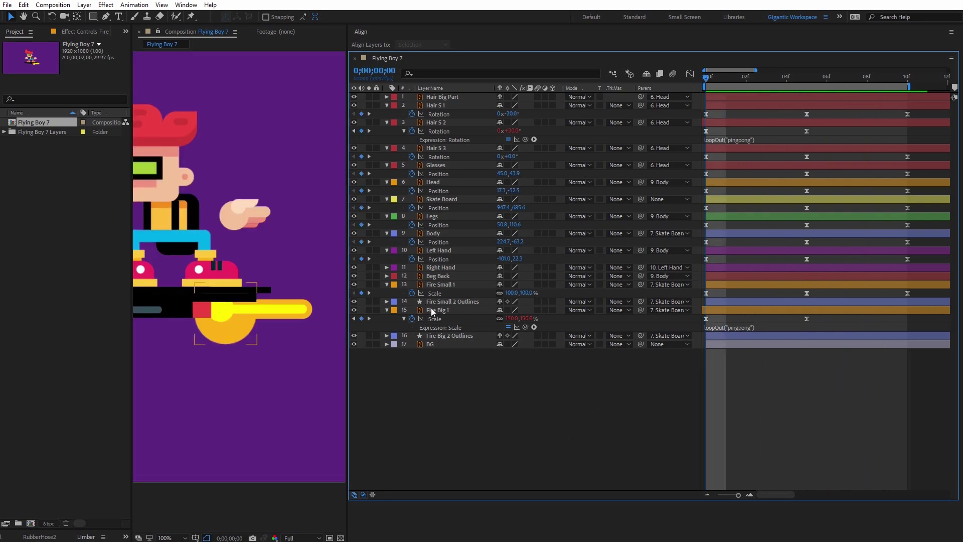
Add Trim Paths to Fire Small 2 Outlines and keyframe its Start at 0% and End at 100% at 0;00;00;00.
left_click(278, 307)
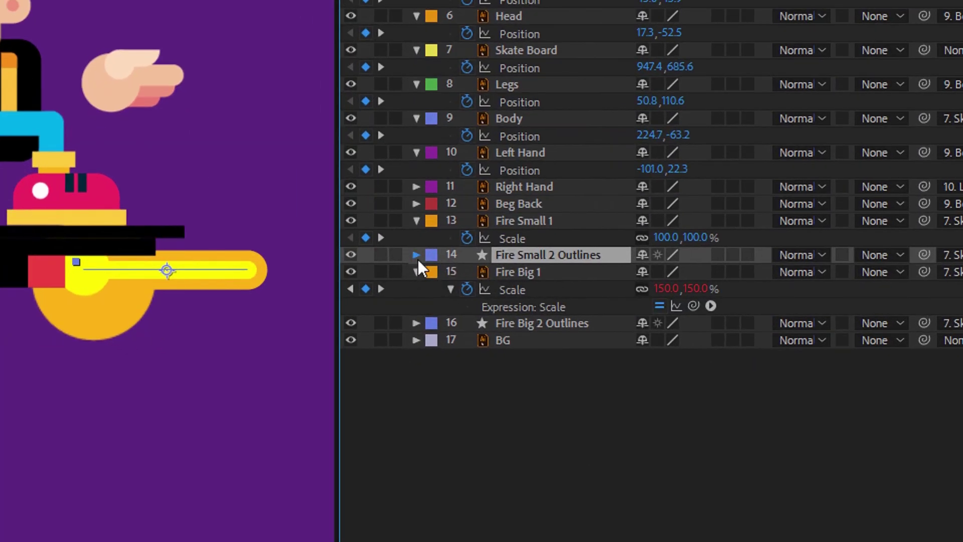
left_click(417, 256)
left_click(761, 273)
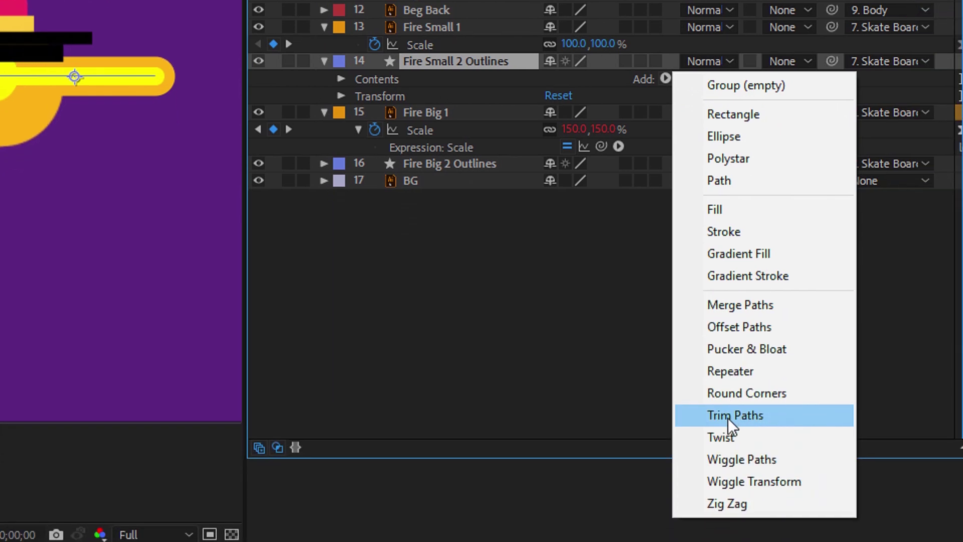
left_click(734, 416)
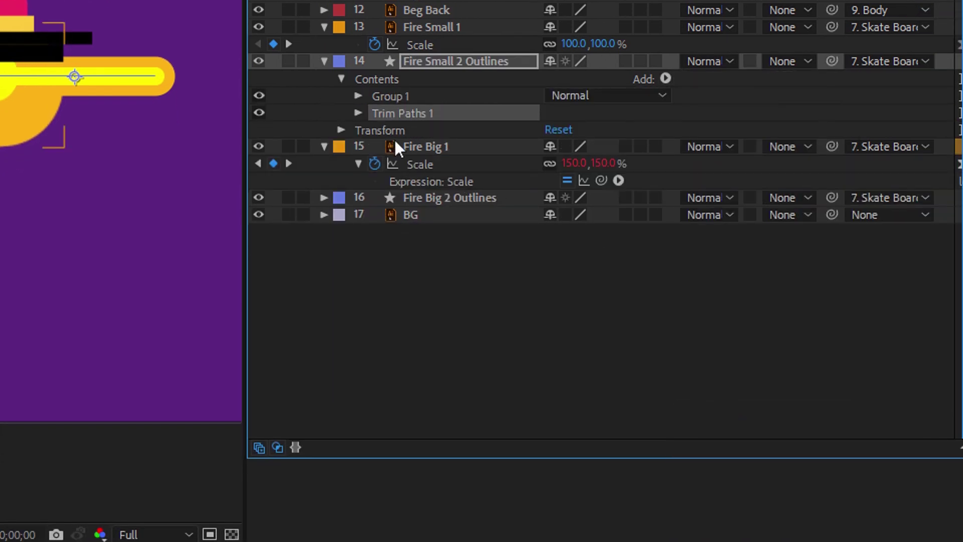
left_click(358, 114)
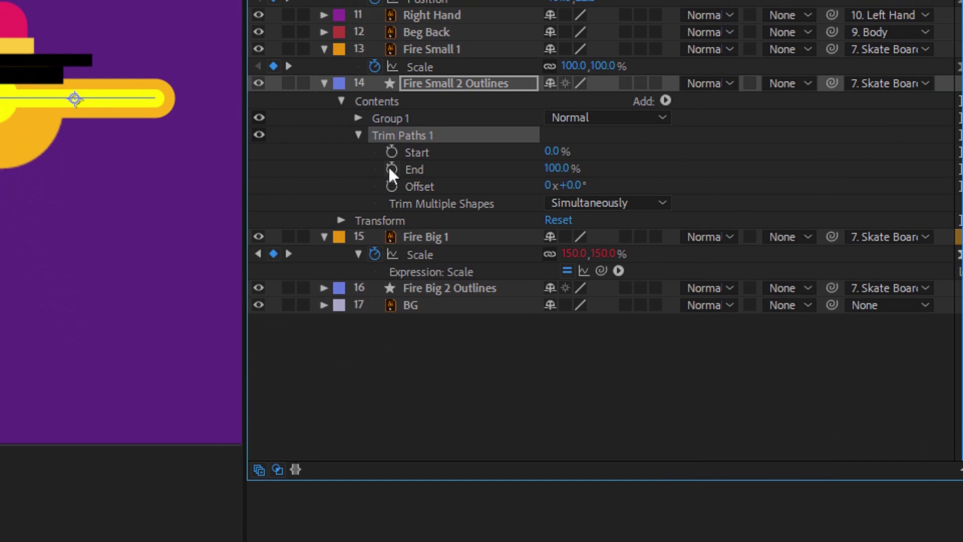
left_click(392, 154)
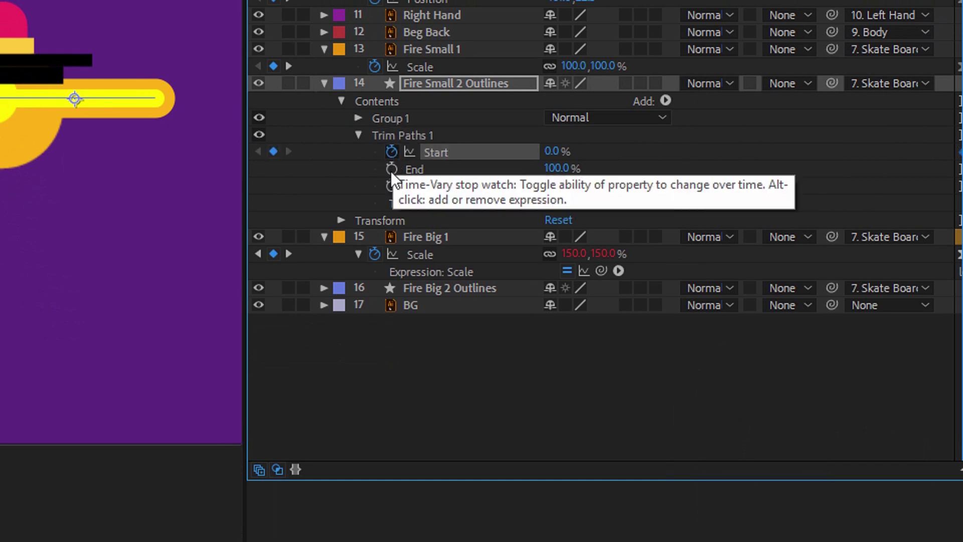
left_click(391, 171)
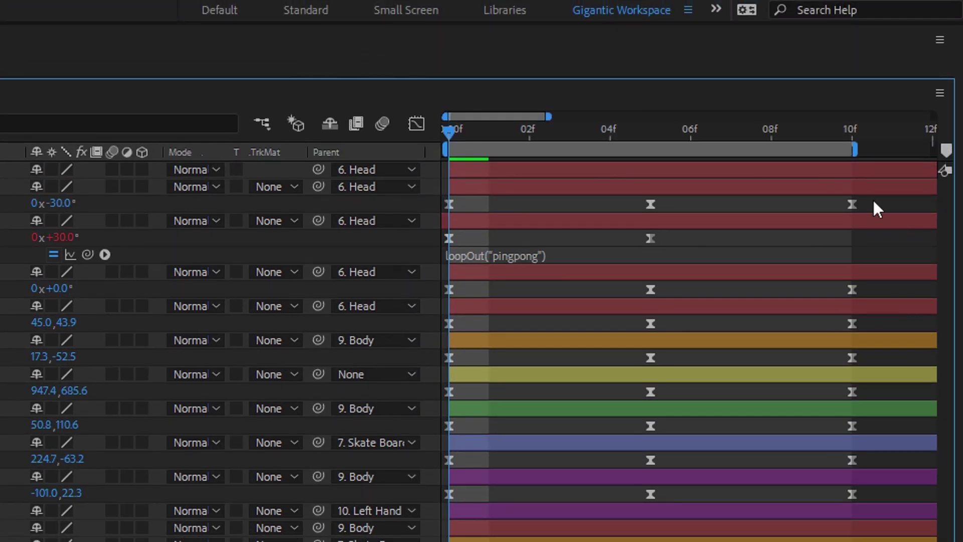
At 0;00;00;10, set the Trim Paths Start of Fire Small 2 Outlines to 100% and its End to 0%.
key("shift+End")
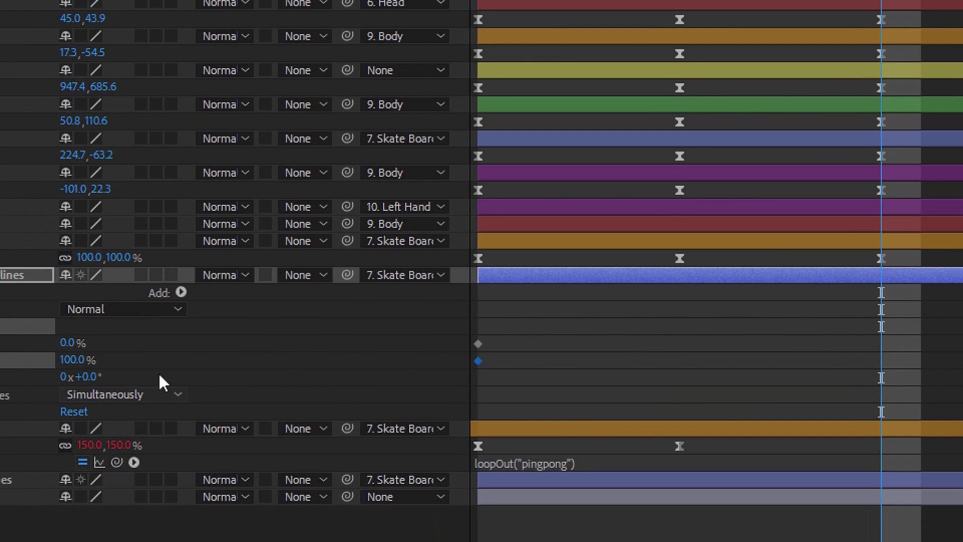
left_click(199, 343)
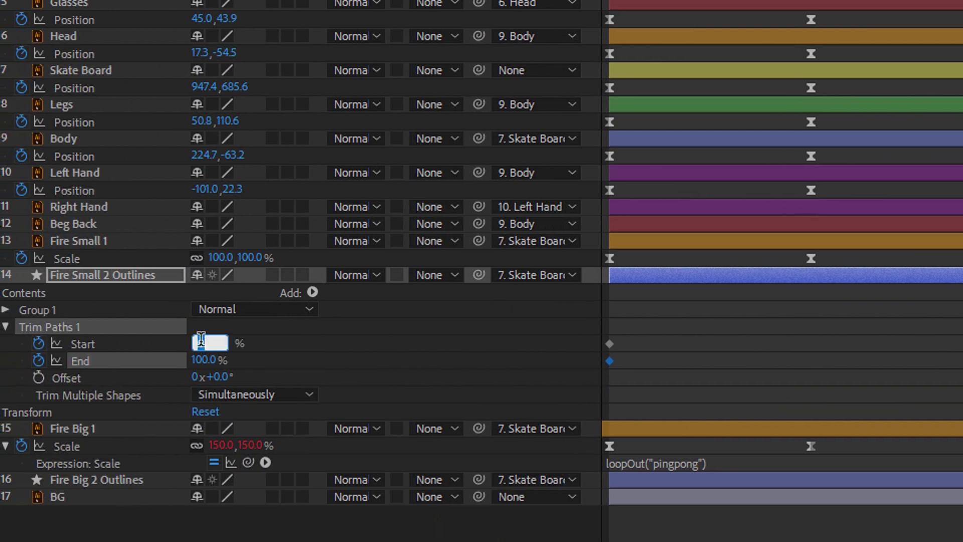
type("100")
key("Return")
left_click(210, 359)
type("0")
key("Return")
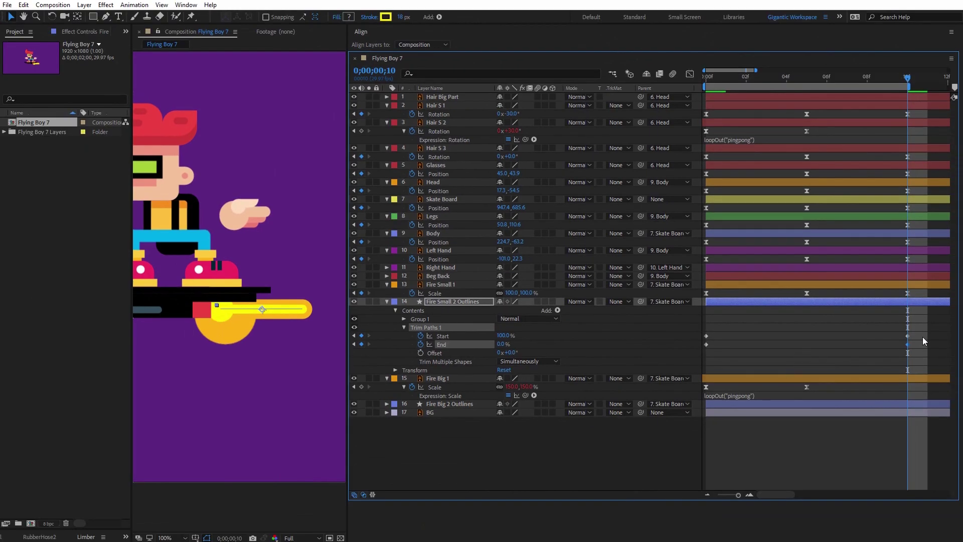
Easy Ease the Start and End keyframes of Fire Small 2 Outlines, preview the motion and return to 0;00;00;00.
left_click_drag(922, 336, 686, 354)
key("space")
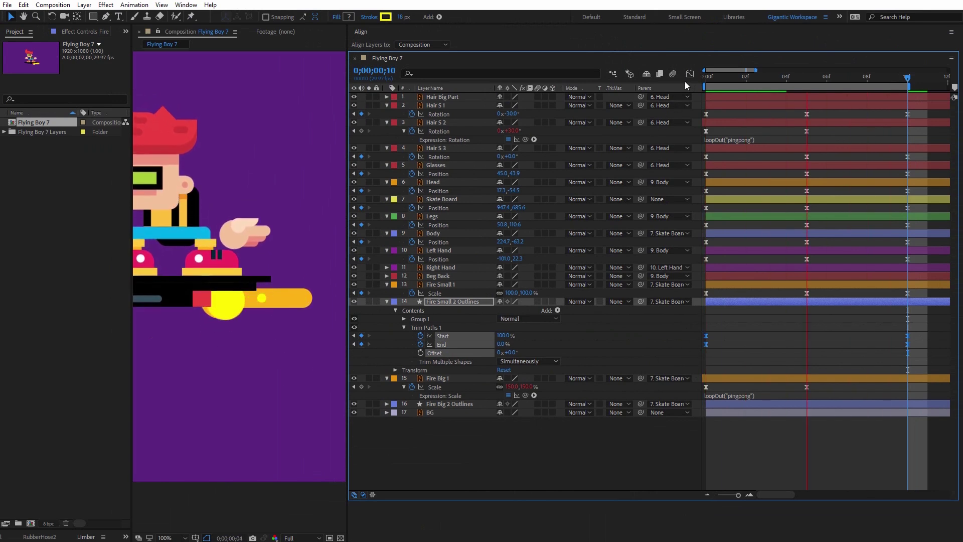
left_click(708, 79)
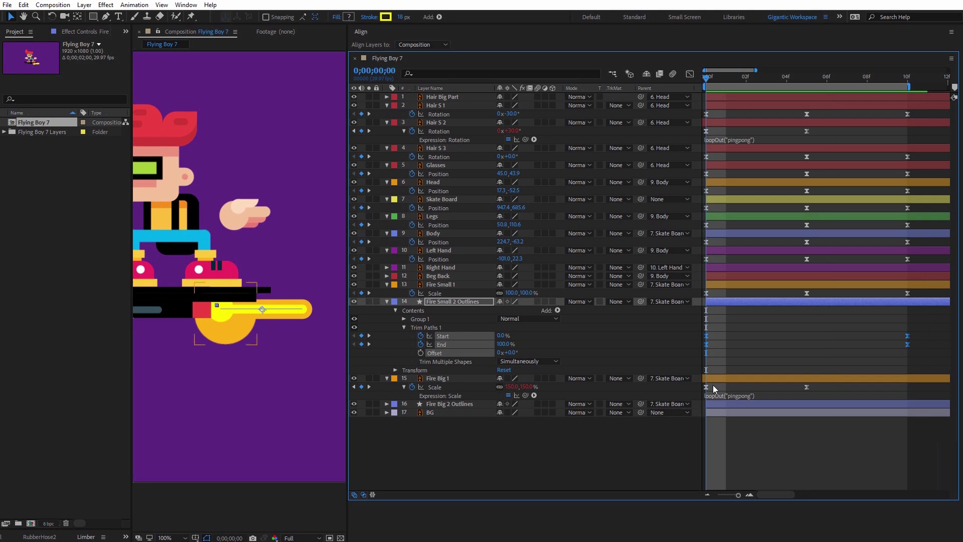
Add Trim Paths to Fire Big 2 Outlines and keyframe its Start and End at 0% at 0;00;00;00.
left_click(442, 405)
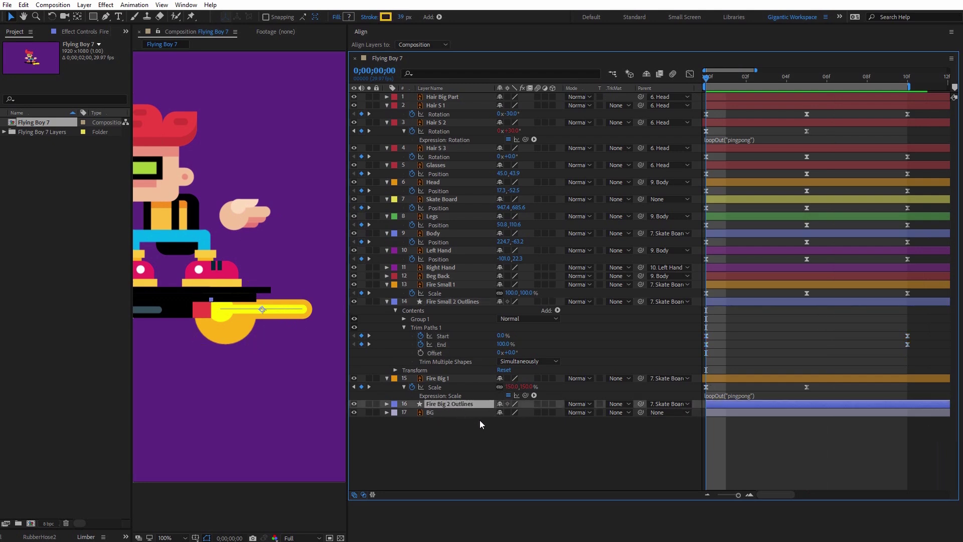
left_click(386, 404)
left_click(557, 413)
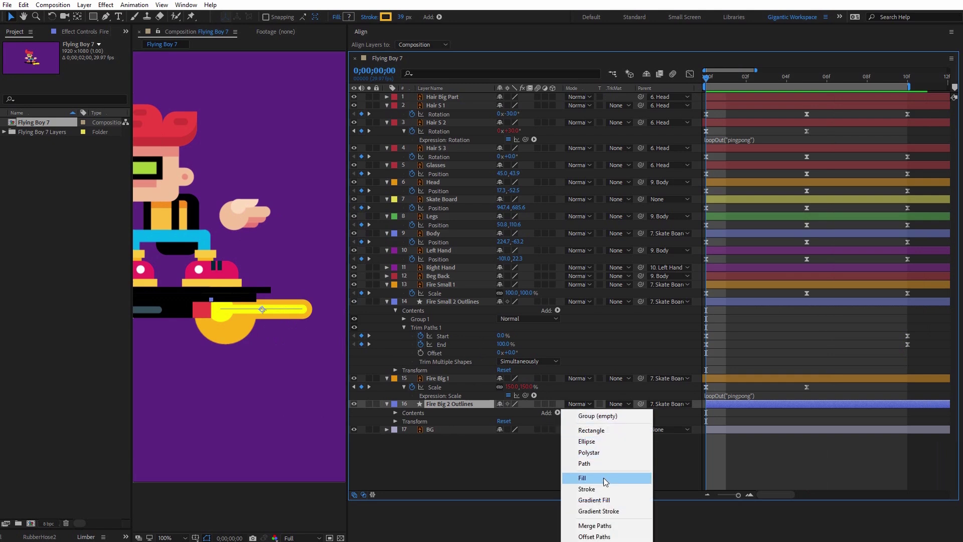
left_click(592, 540)
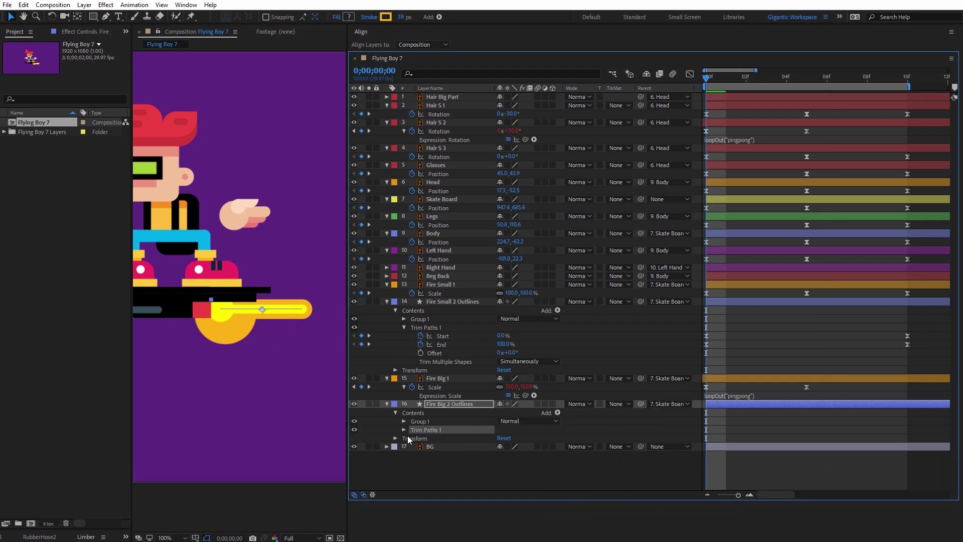
left_click(420, 438)
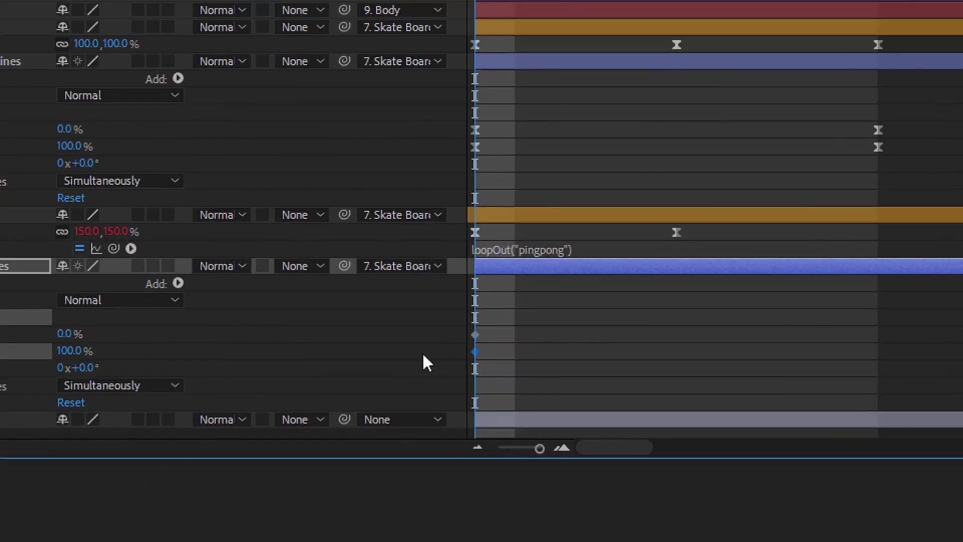
left_click(68, 351)
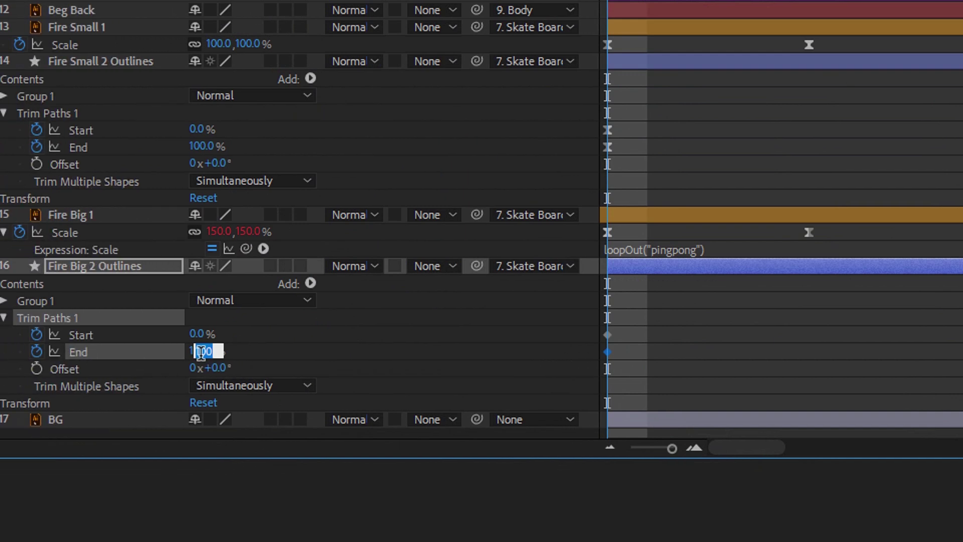
type("0")
key("Return")
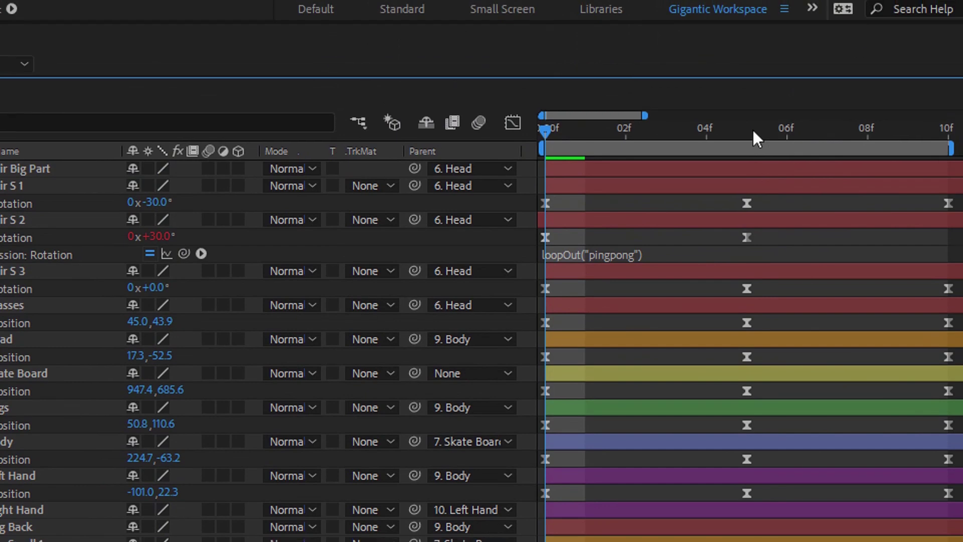
At 0;00;00;05, keyframe the Trim Paths of Fire Big 2 Outlines with Start at 100% and End at 50%.
left_click(753, 132)
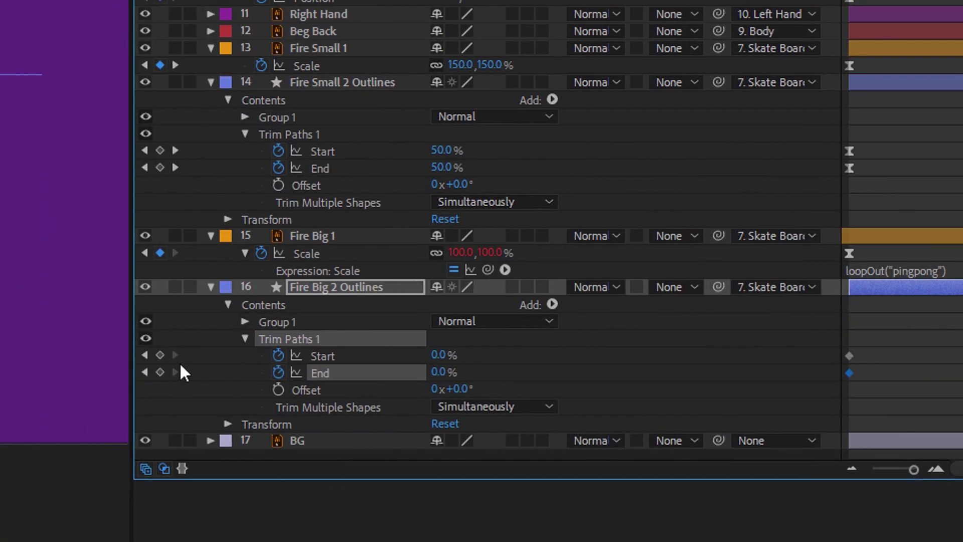
left_click(202, 354)
left_click(202, 371)
left_click(479, 354)
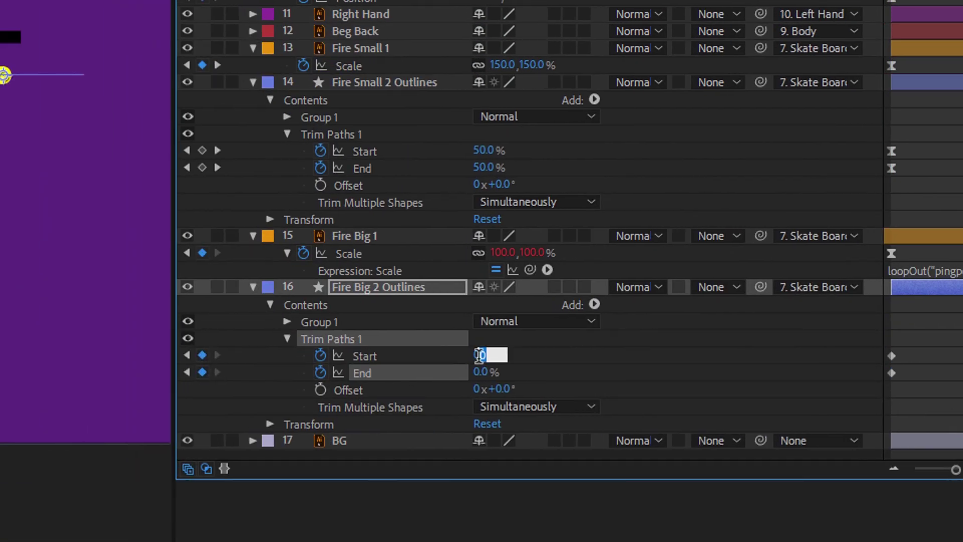
key("Return")
left_click(483, 373)
type("50")
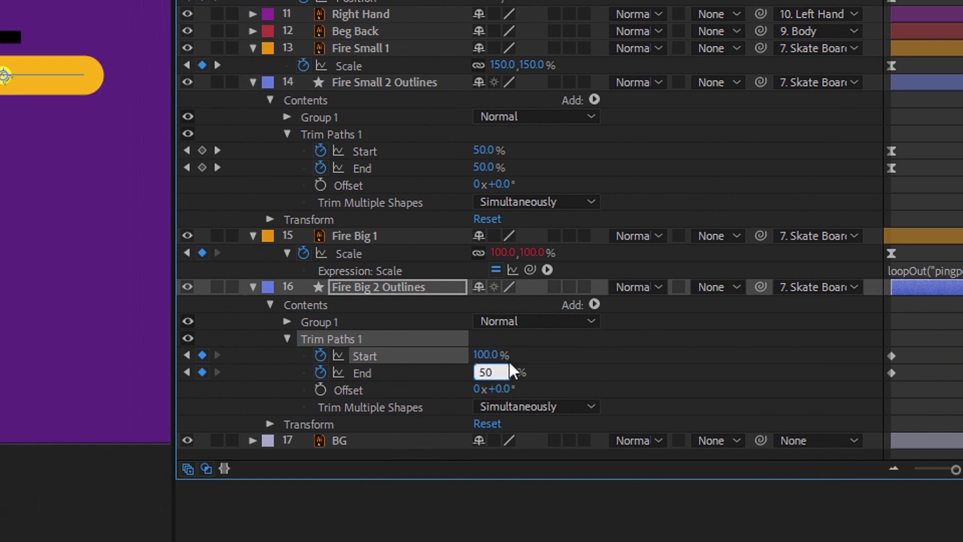
key("Return")
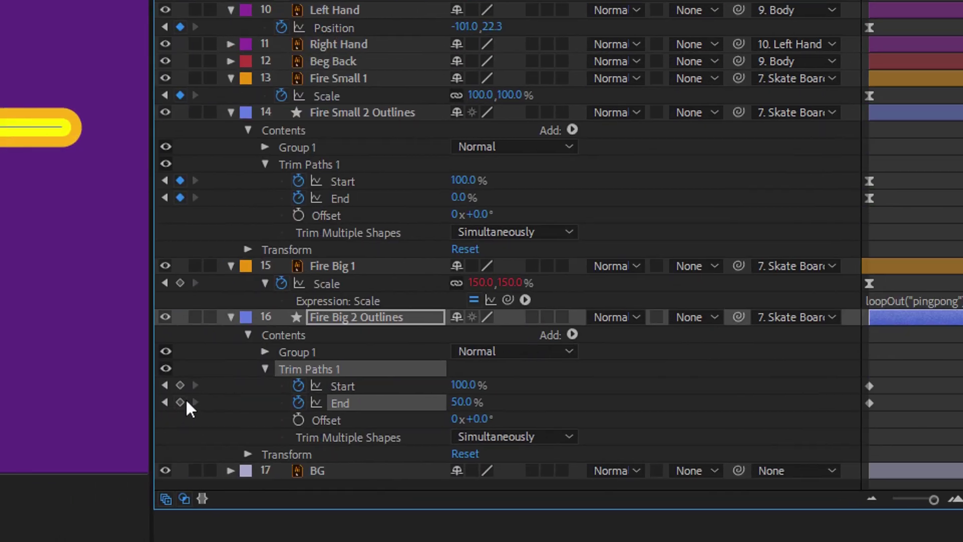
At 0;00;00;10, keyframe the Trim Paths Start and End of Fire Big 2 Outlines, both at 100%.
left_click(180, 401)
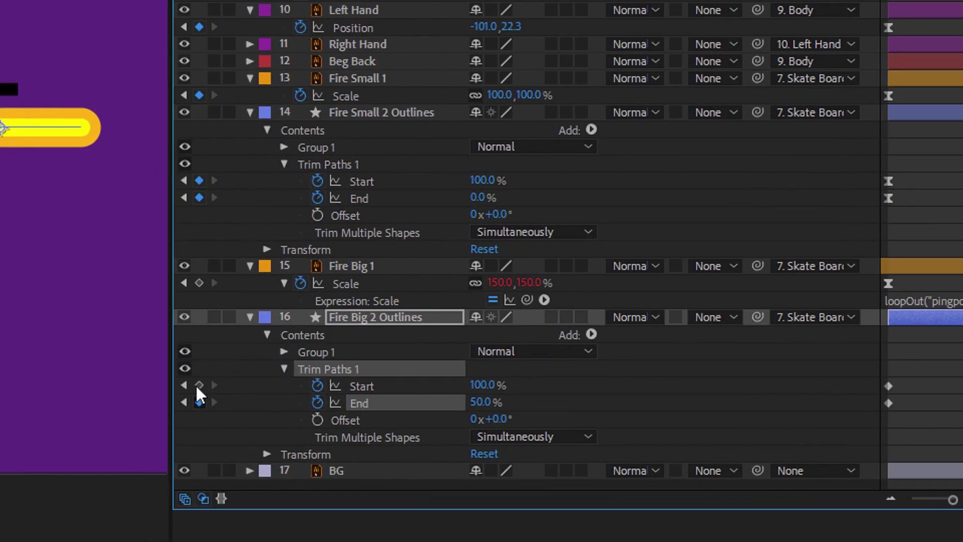
left_click(180, 384)
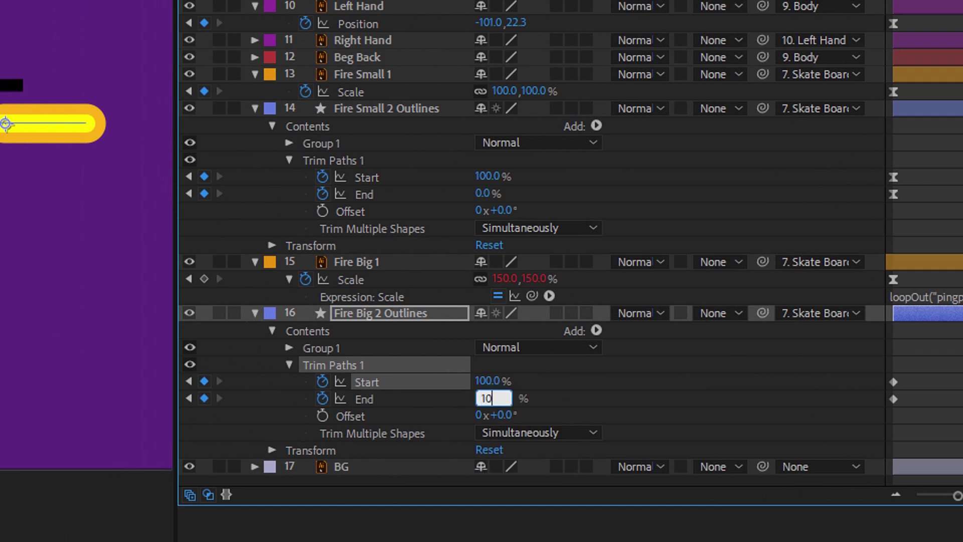
key("Return")
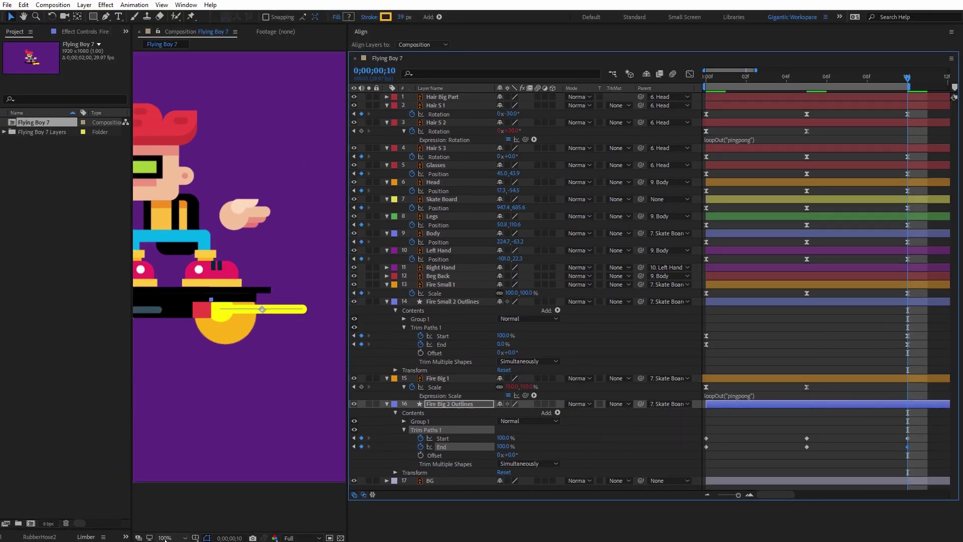
Collapse all layer properties and preview the hover loop with the composition zoomed out to 50% and 25%.
left_click(165, 538)
left_click(184, 456)
left_click(259, 467)
left_click_drag(236, 427, 277, 435)
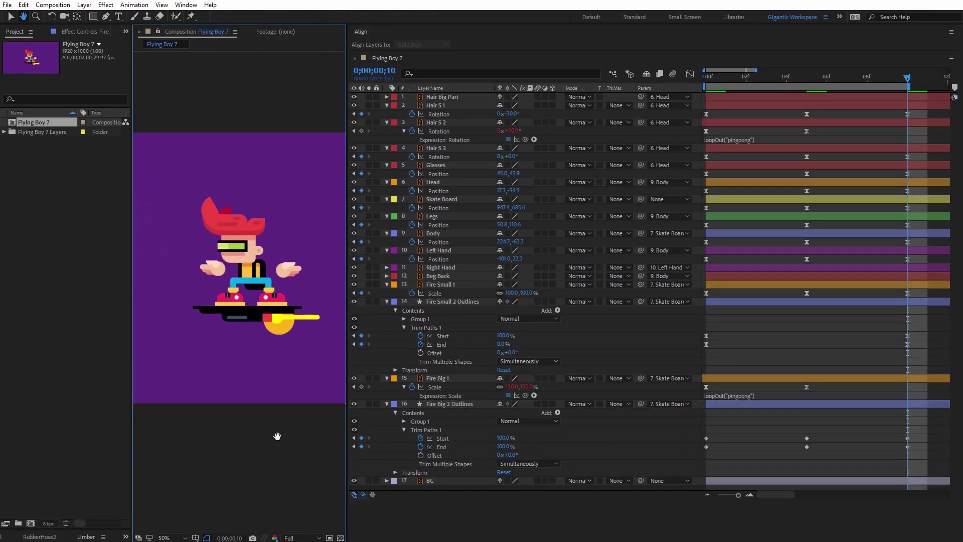
key("ctrl+grave")
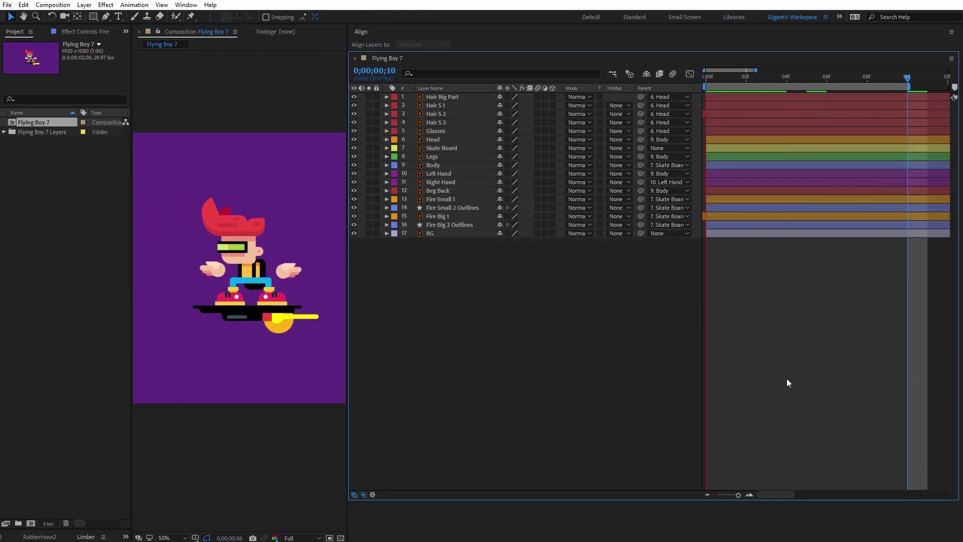
left_click(165, 537)
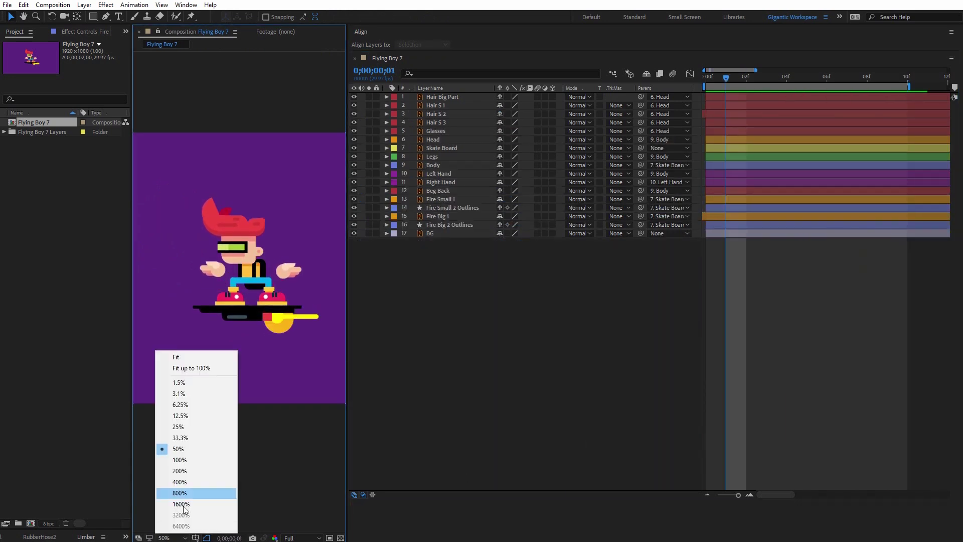
left_click(189, 428)
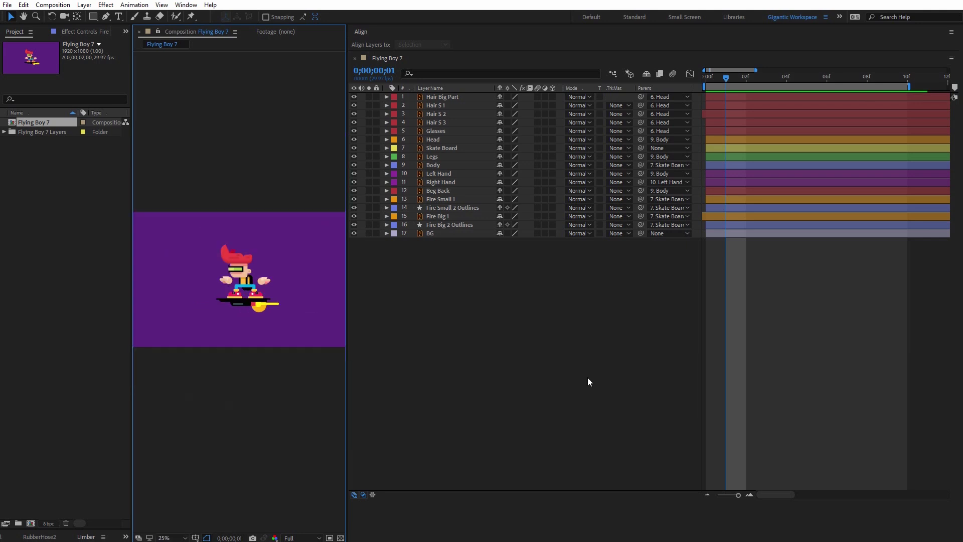